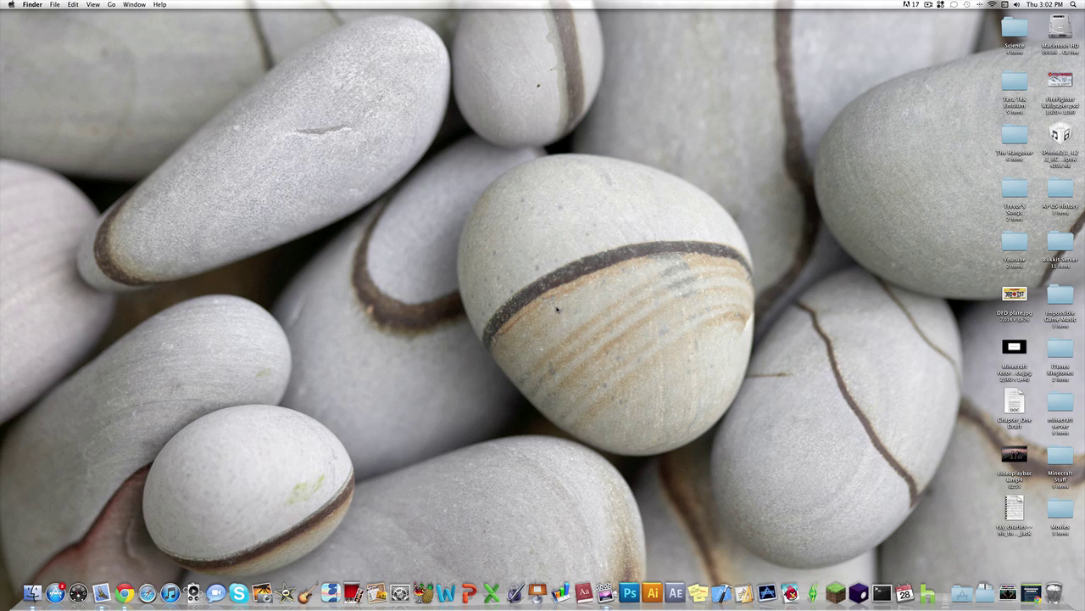
# Open the Modzilla forums in Chrome and log in with the account name and password.
pyautogui.click(1008, 593)
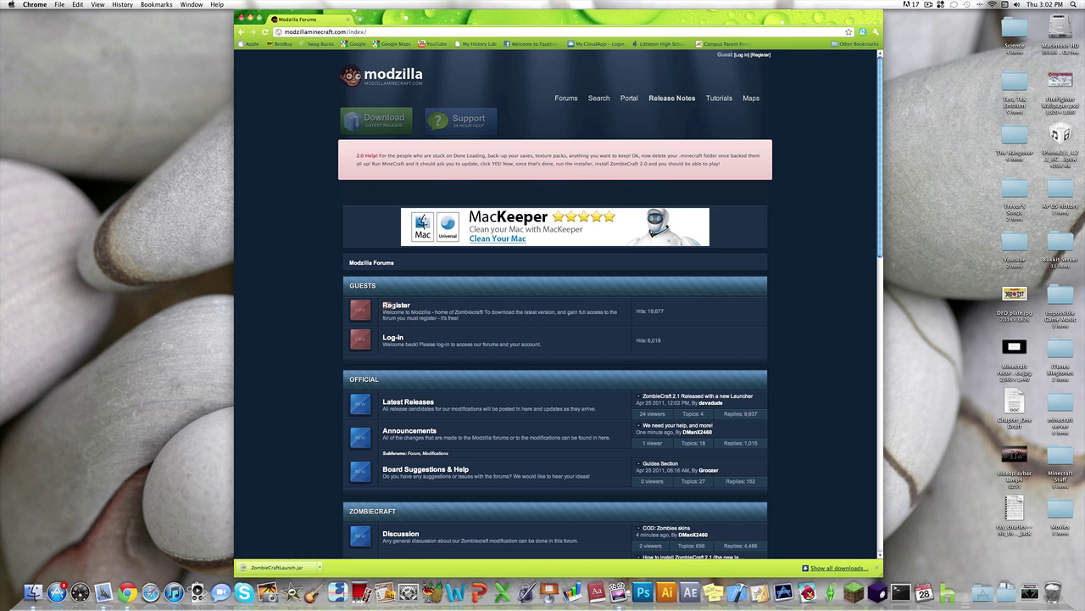
pyautogui.click(394, 337)
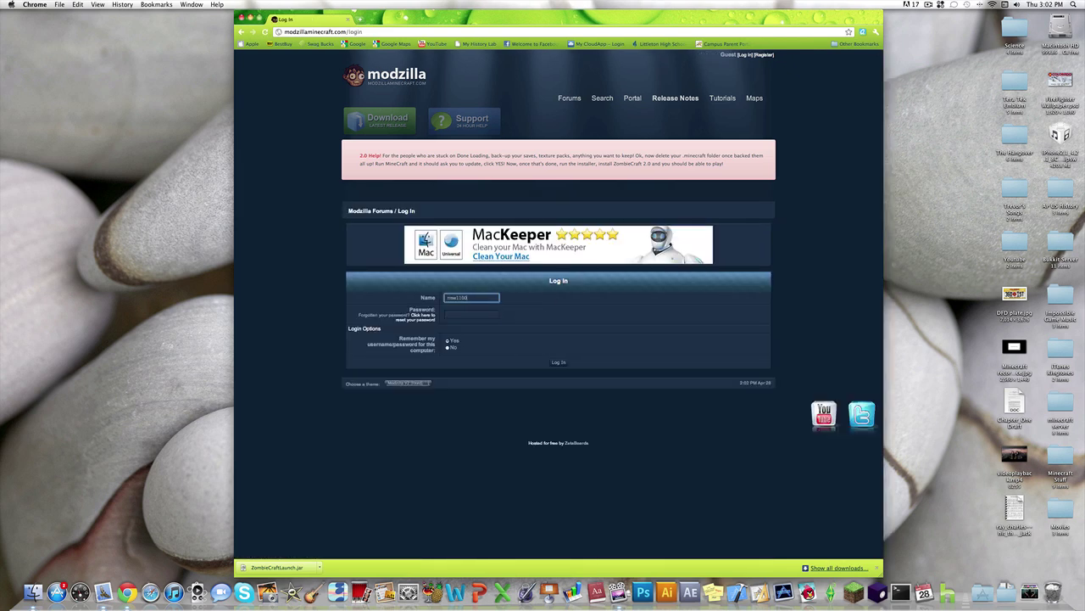
pyautogui.click(465, 313)
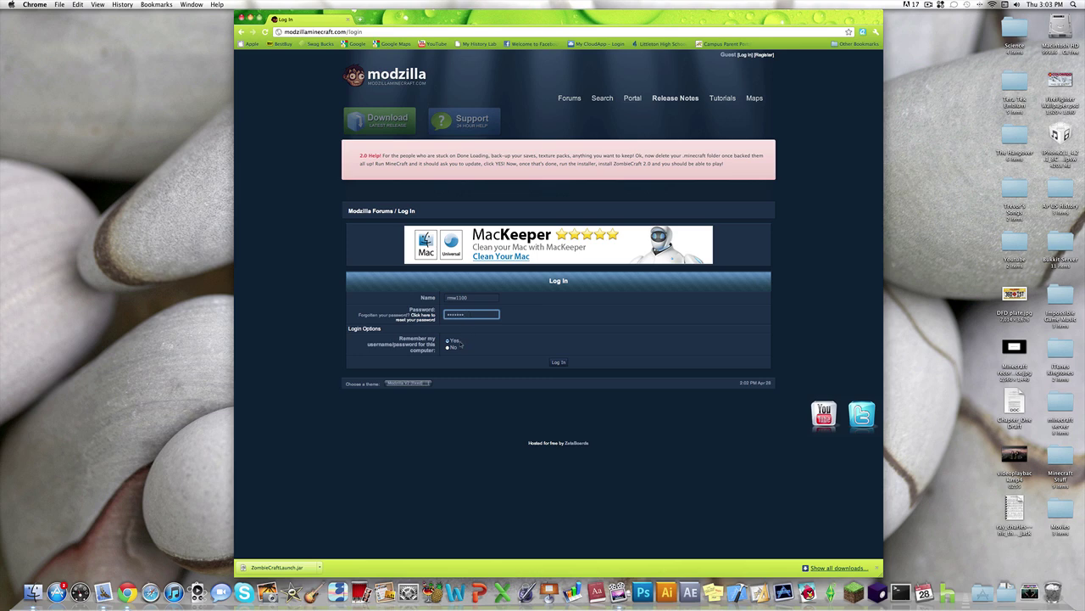
pyautogui.click(557, 362)
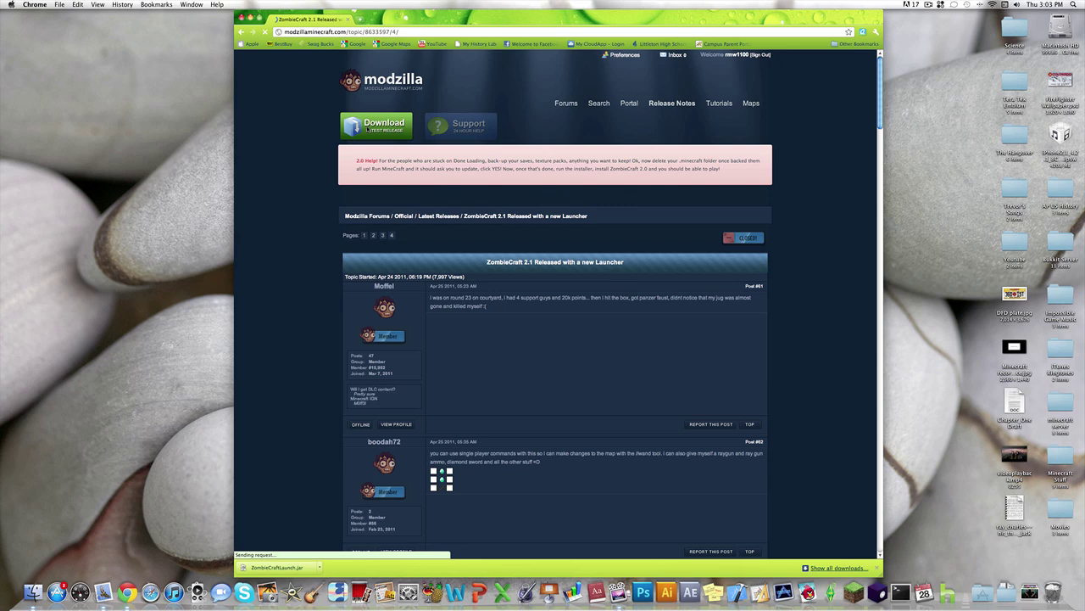
# Download ZombieCraftLaunch.jar from page 1 of the ZombieCraft 2.1 release topic via Megaupload's regular download, and keep the file despite the warning.
pyautogui.click(364, 236)
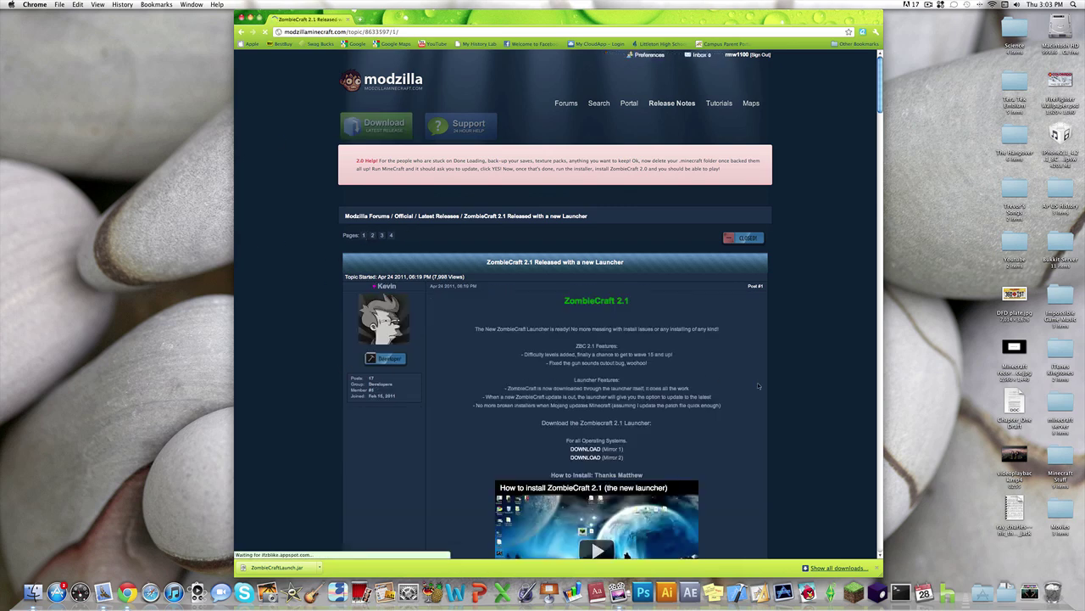
pyautogui.scroll(-5, 763, 373)
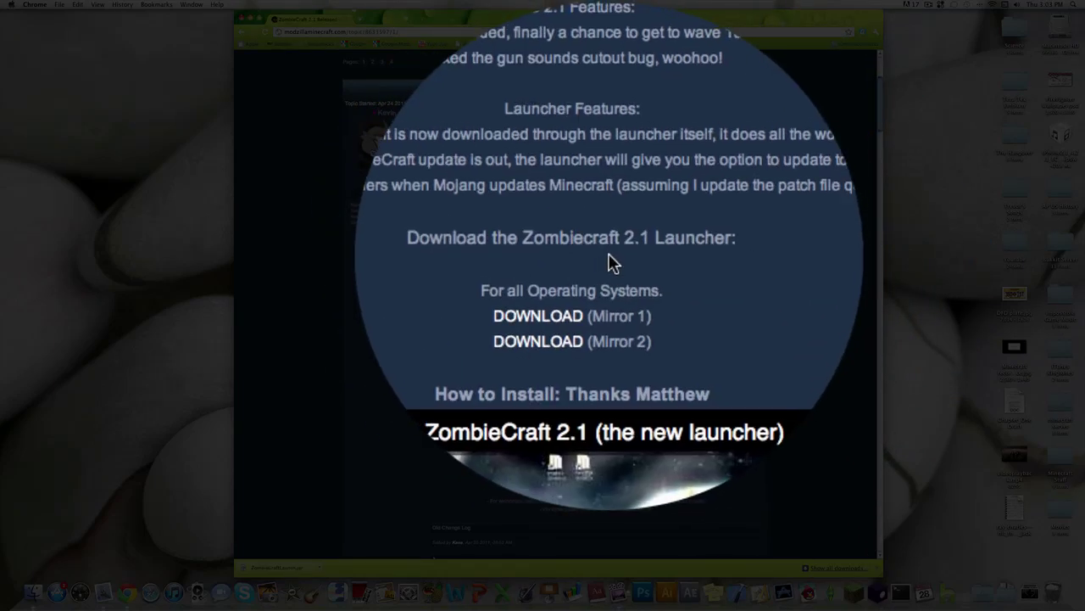
pyautogui.click(583, 276)
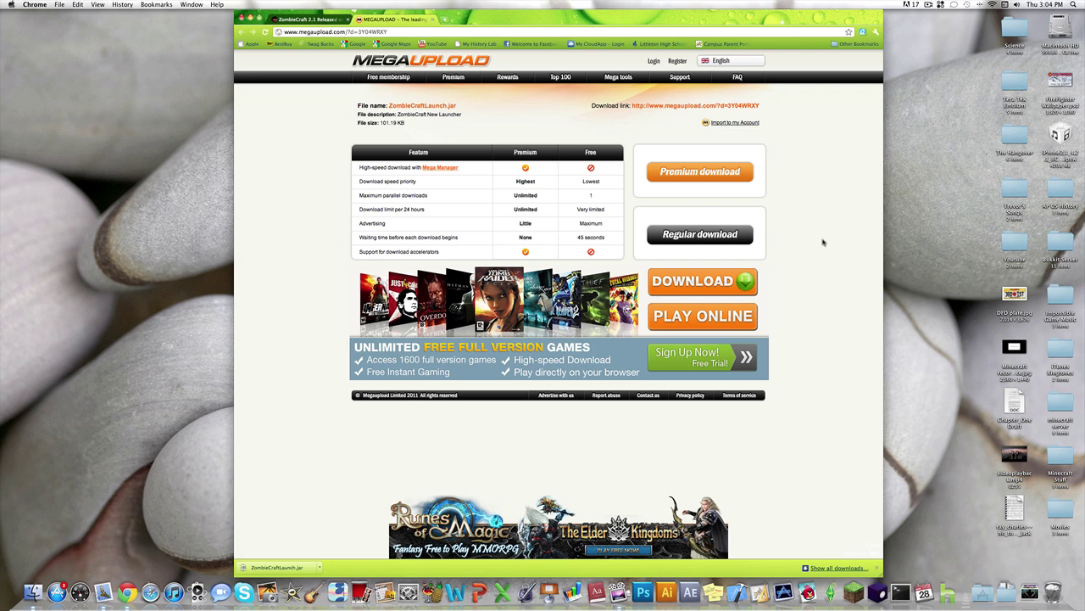
pyautogui.click(702, 238)
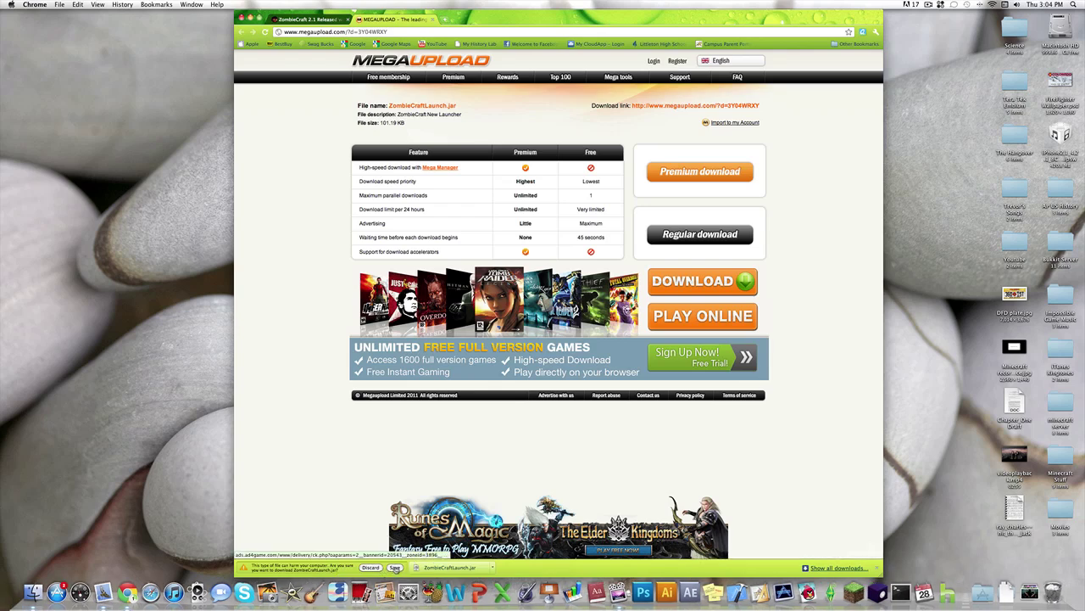
pyautogui.click(395, 567)
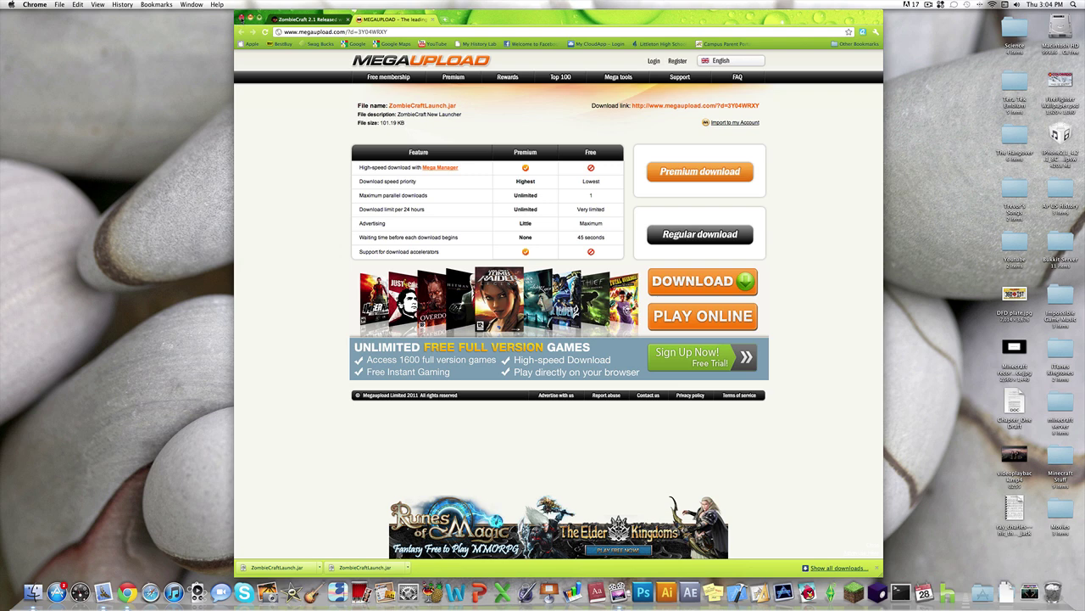
# Close the browser window and move the downloaded ZombieCraftLaunch.jar from Downloads onto the desktop.
pyautogui.click(242, 18)
pyautogui.click(1010, 588)
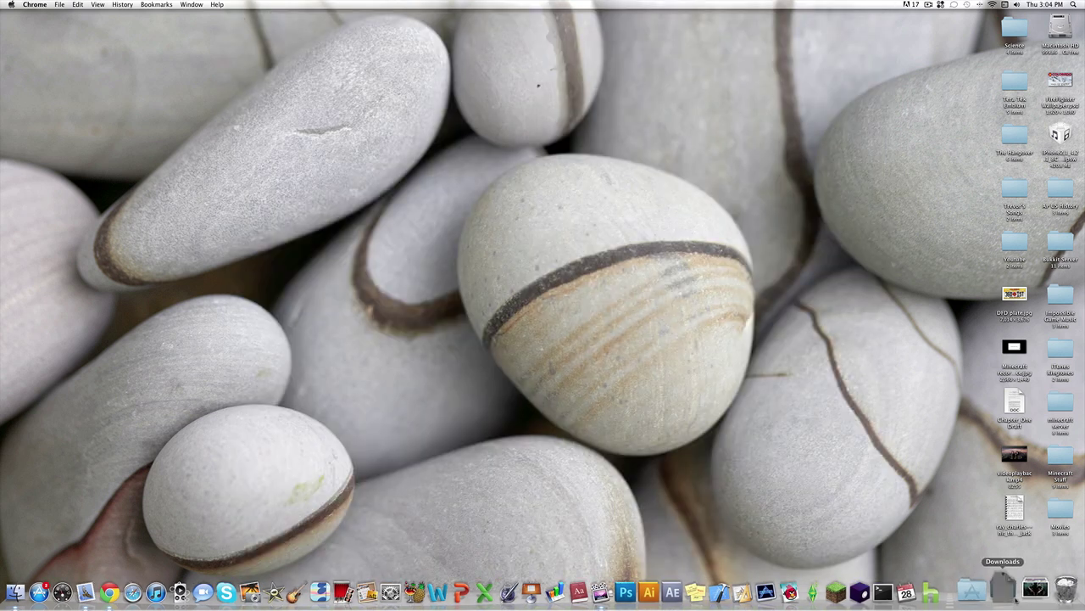
pyautogui.moveTo(1012, 562); pyautogui.dragTo(469, 193)
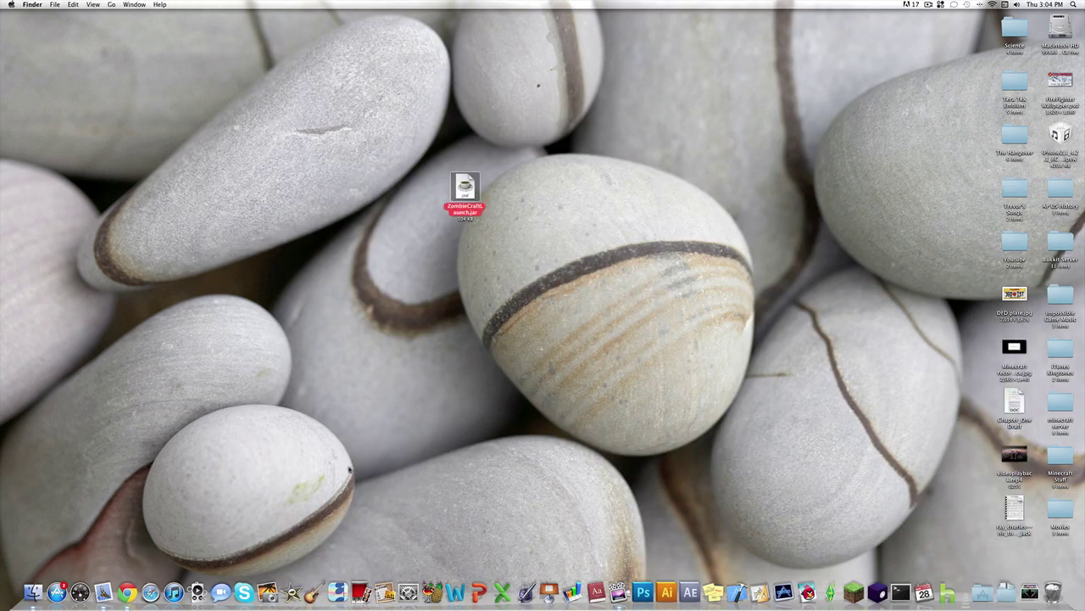
# View the contents of the Application Support folder inside the home folder's Library in Finder.
pyautogui.click(32, 591)
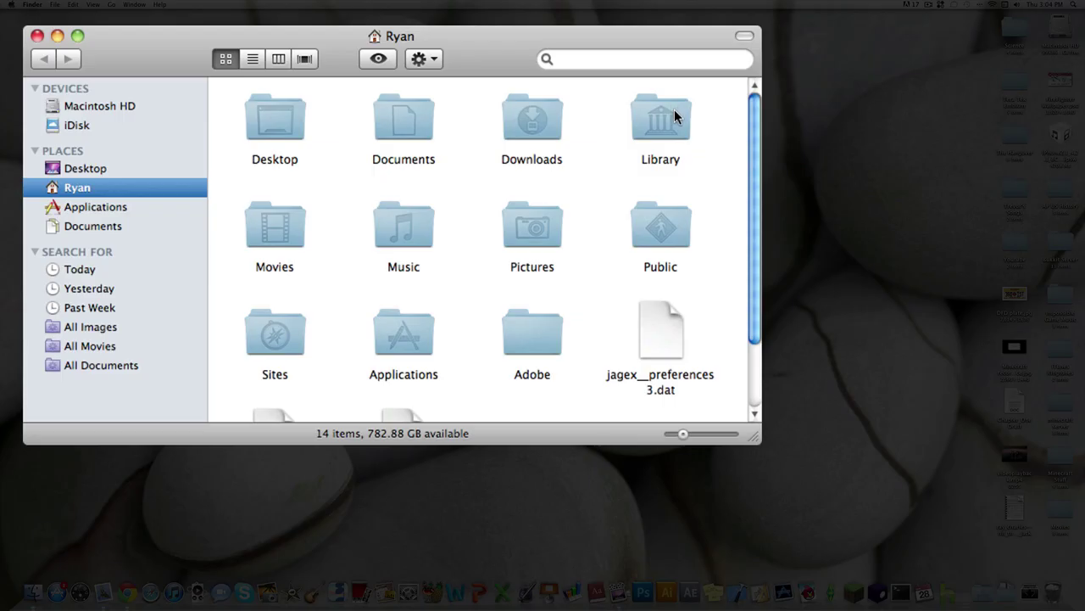
pyautogui.doubleClick(674, 114)
pyautogui.doubleClick(401, 131)
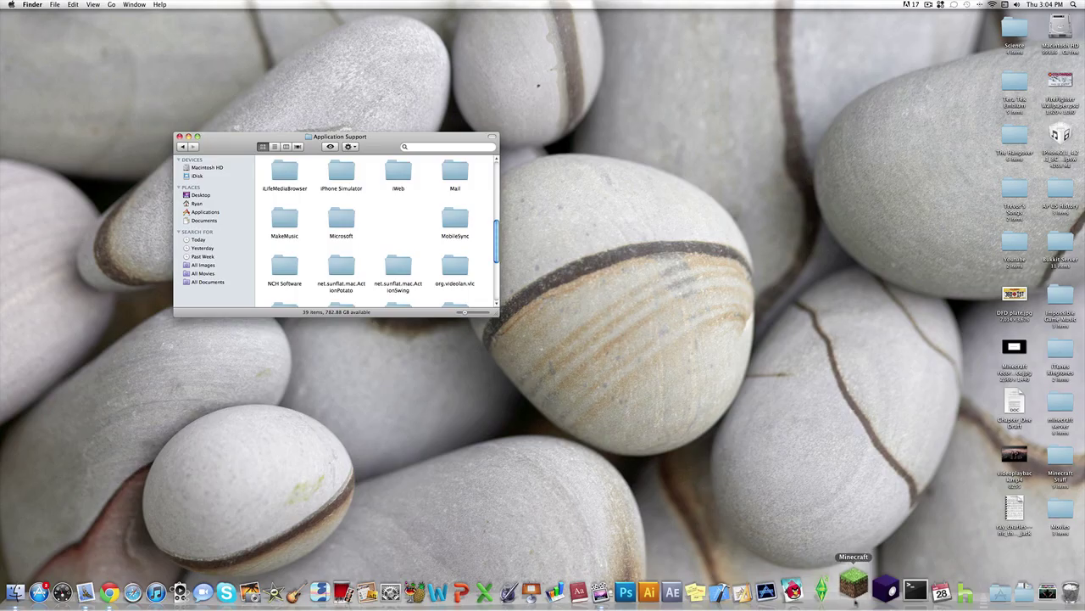
# Launch Minecraft and log in with the account username and password, with the password remembered.
pyautogui.click(853, 591)
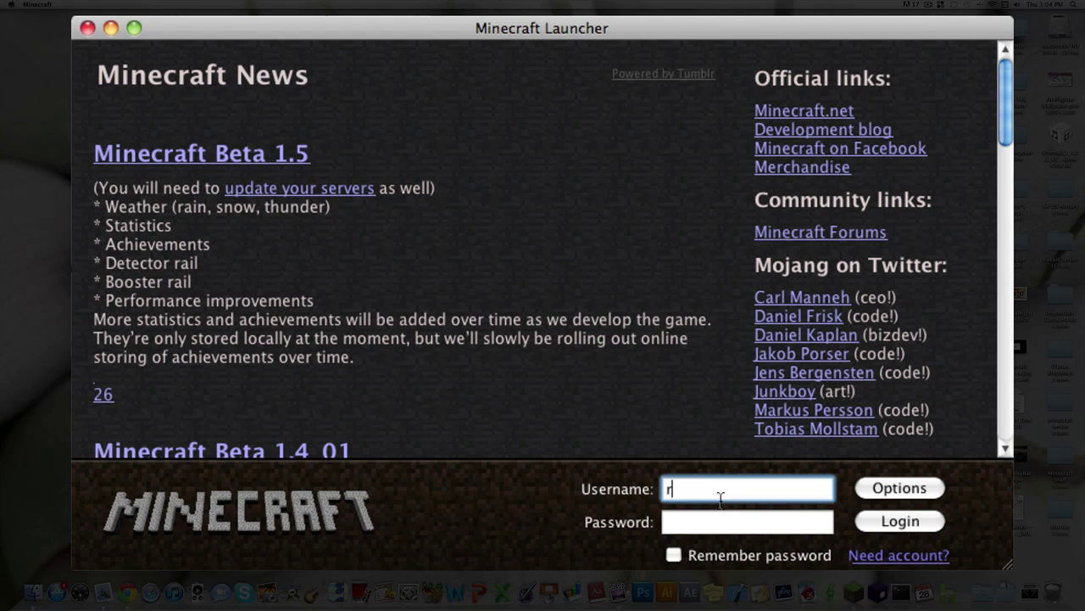
pyautogui.write('mw1100')
pyautogui.click(700, 523)
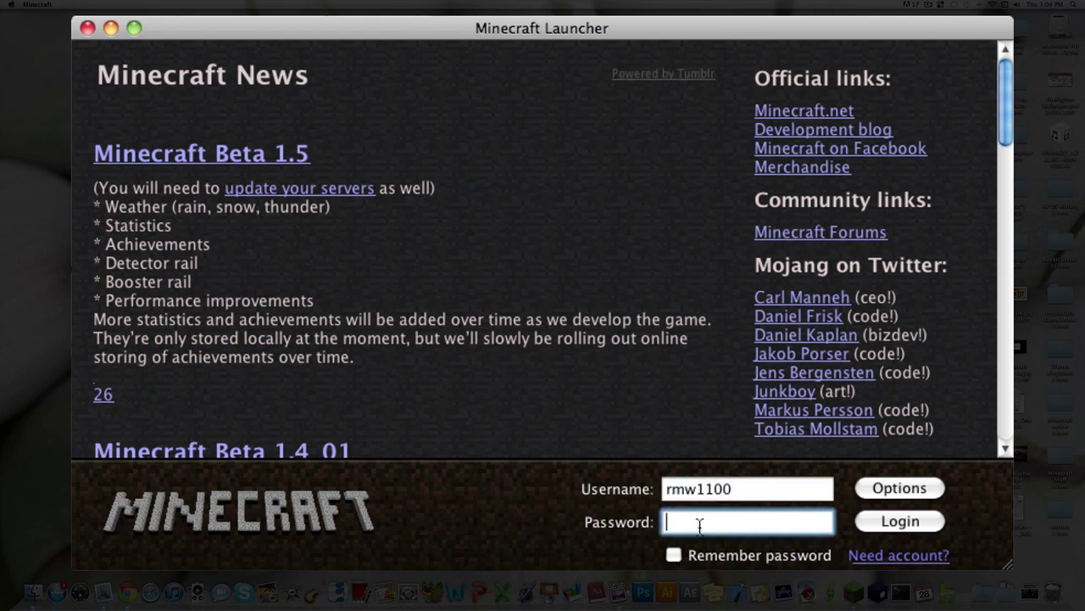
pyautogui.write('••••••••')
pyautogui.click(673, 554)
pyautogui.click(914, 525)
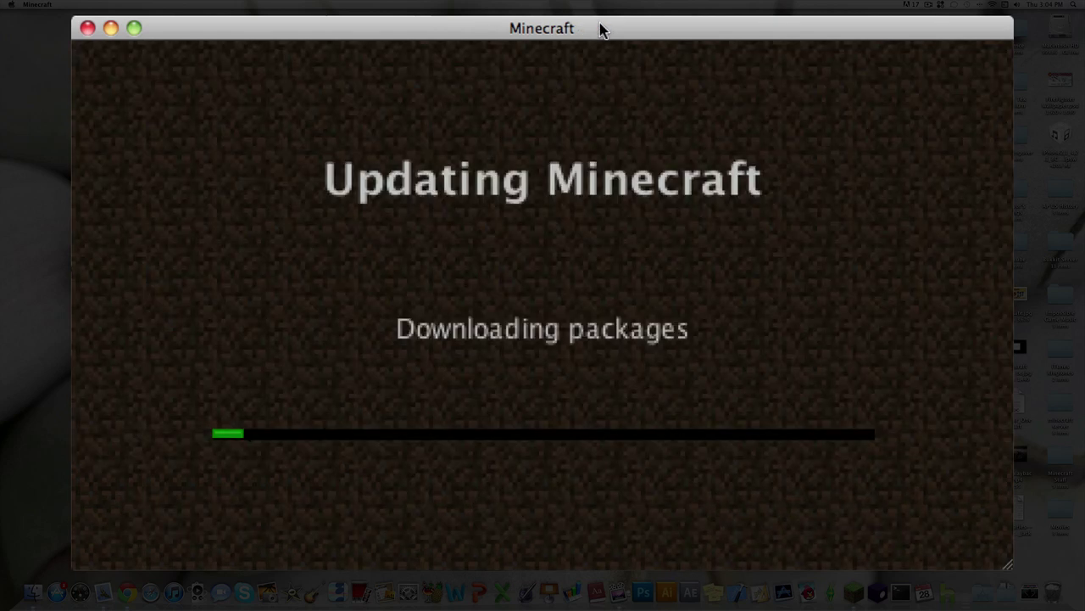
# Create a singleplayer world named New World with a blank seed, and reposition and resize the game window.
pyautogui.moveTo(601, 28); pyautogui.dragTo(673, 15)
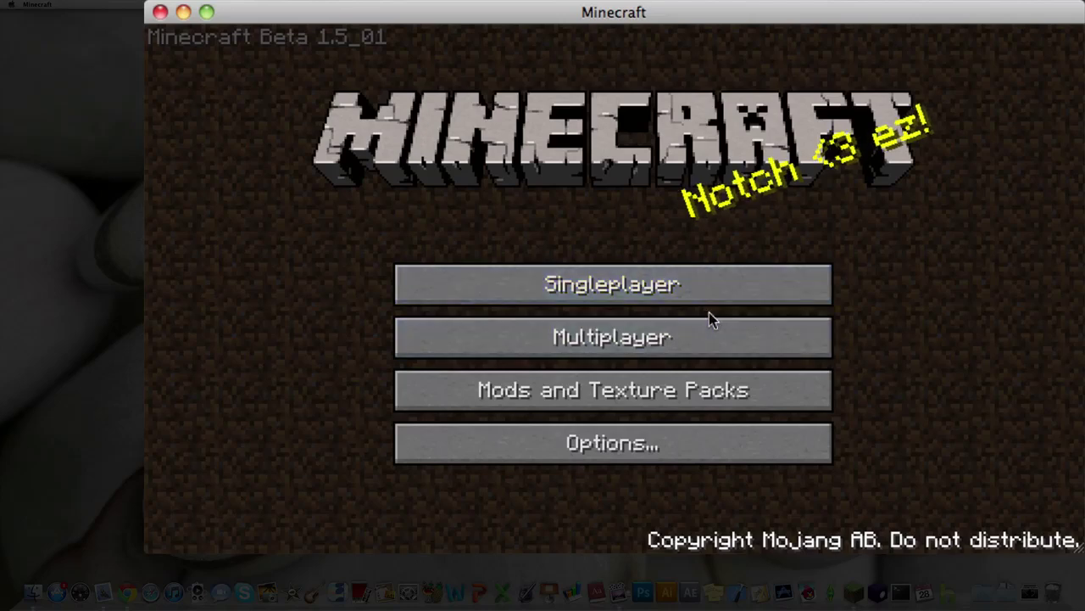
pyautogui.click(691, 297)
pyautogui.click(739, 448)
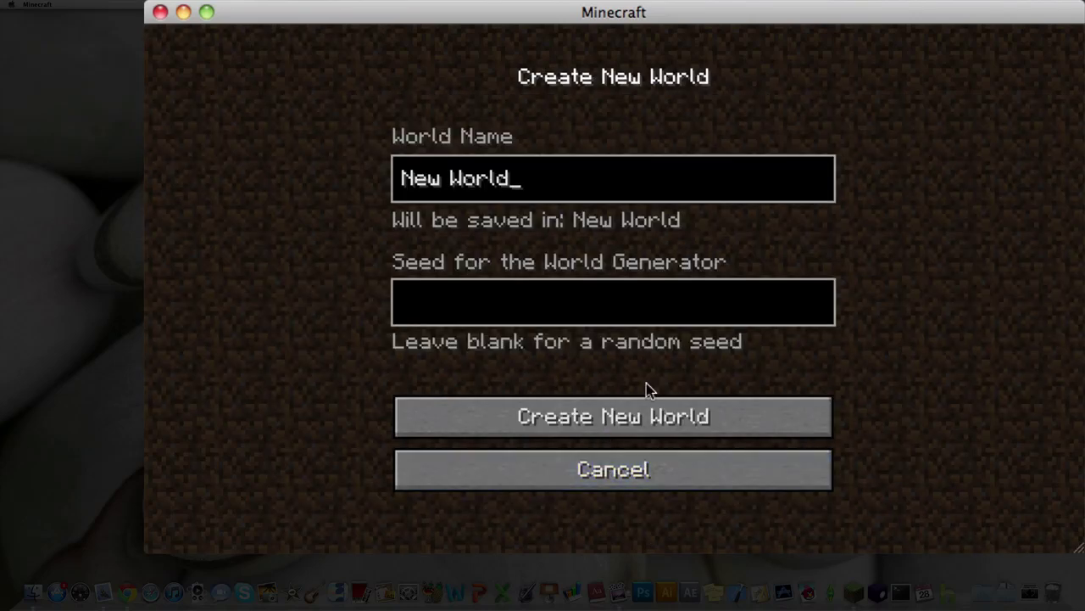
pyautogui.click(705, 426)
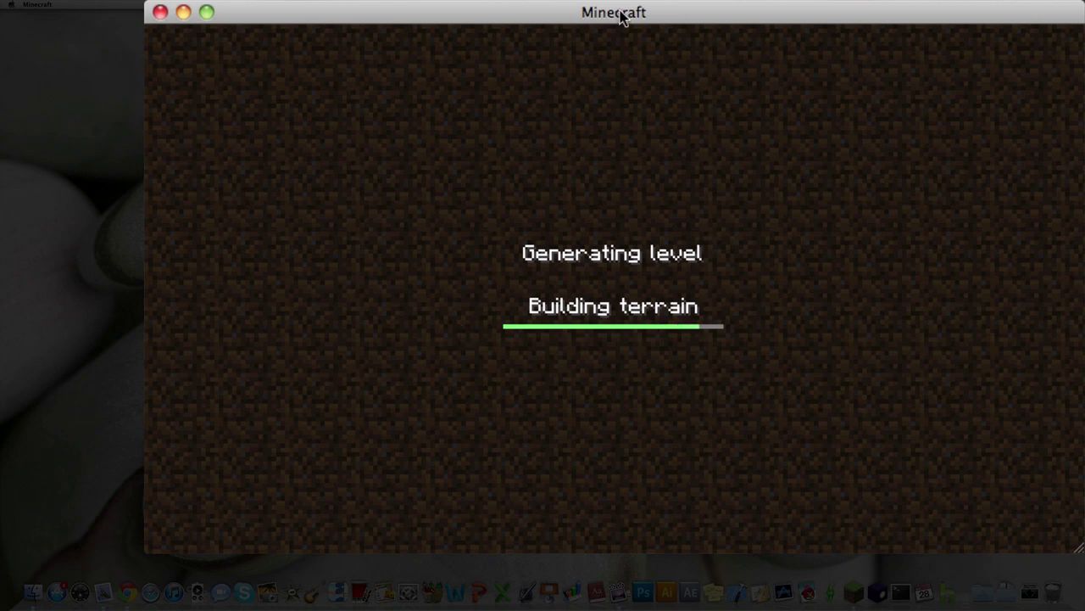
pyautogui.moveTo(625, 15); pyautogui.dragTo(563, 15)
pyautogui.moveTo(1014, 548); pyautogui.dragTo(1057, 532)
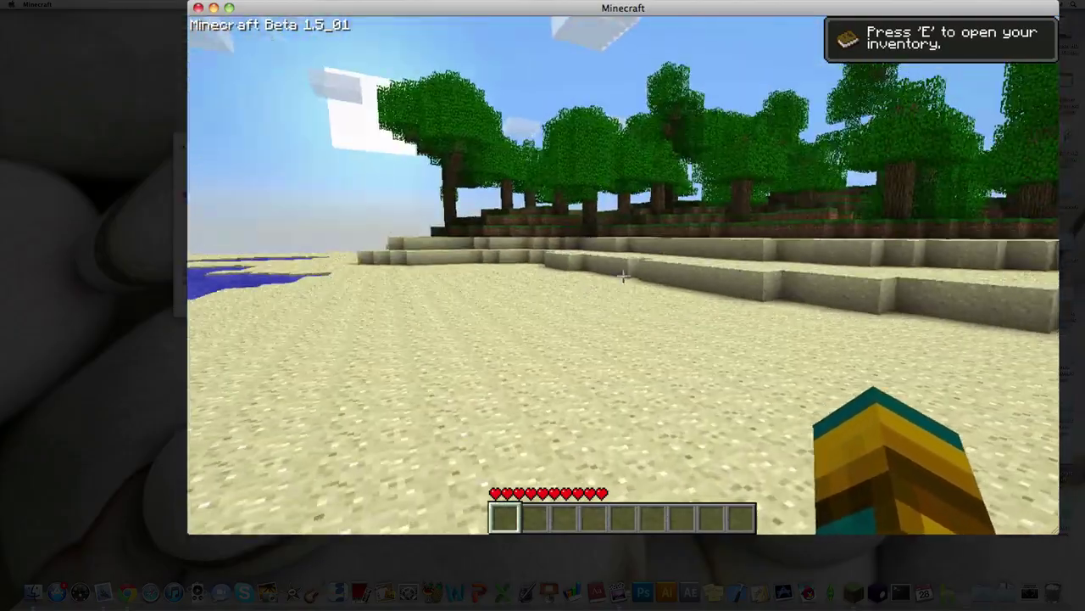
# Save and quit the world to the title screen, and close Minecraft and the Application Support window.
pyautogui.press('Escape')
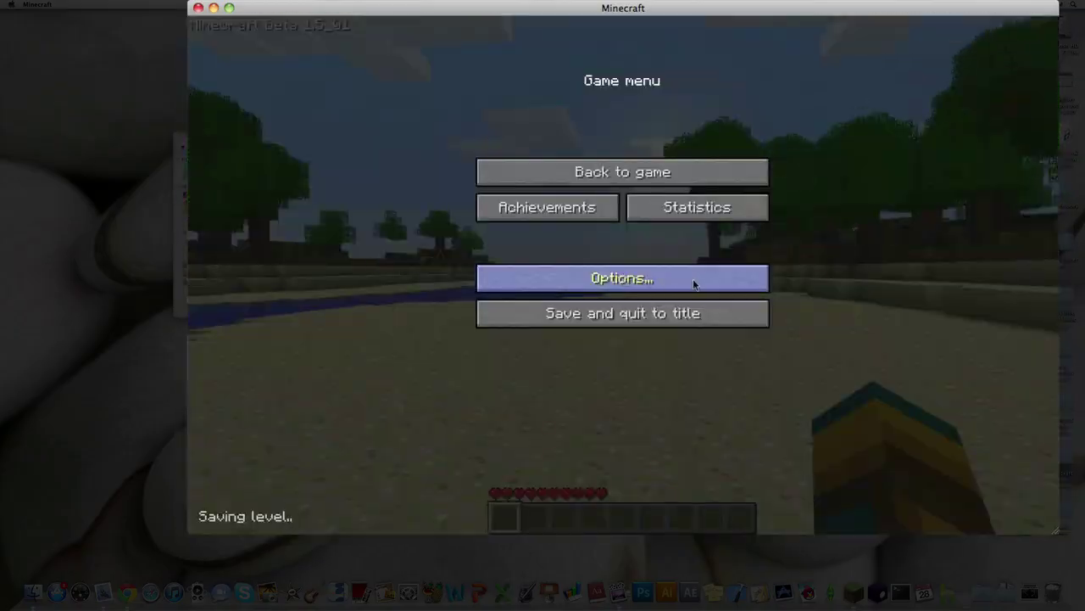
pyautogui.click(698, 312)
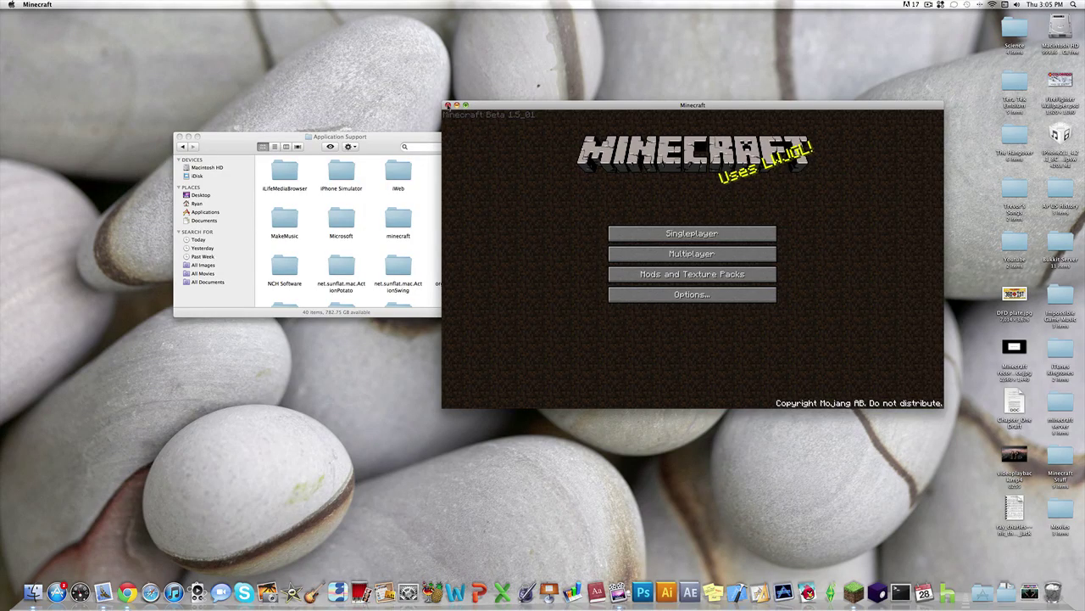
pyautogui.click(198, 7)
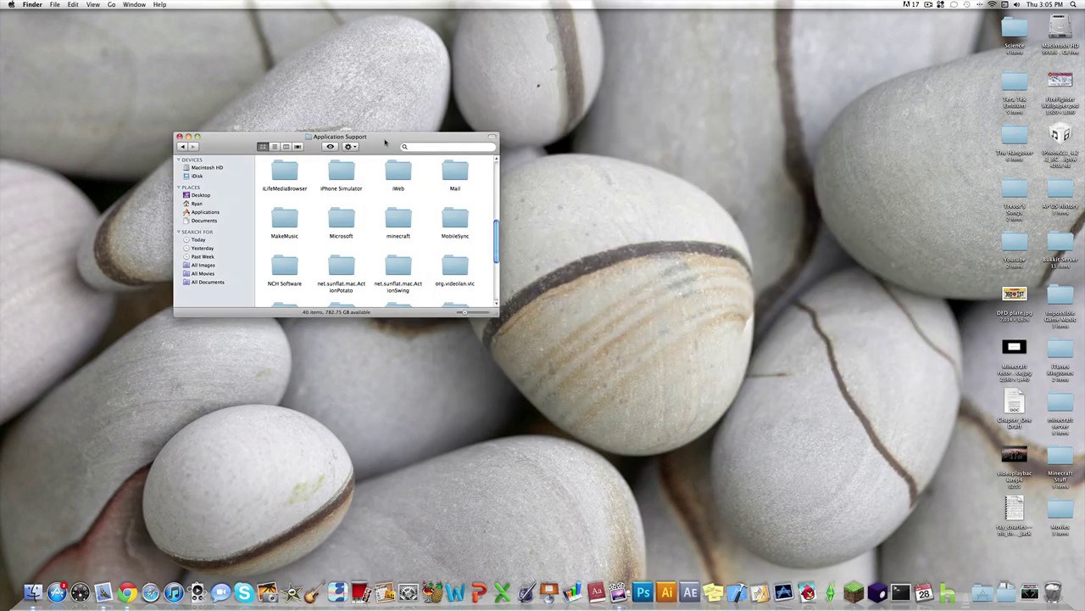
pyautogui.moveTo(385, 142); pyautogui.dragTo(281, 86)
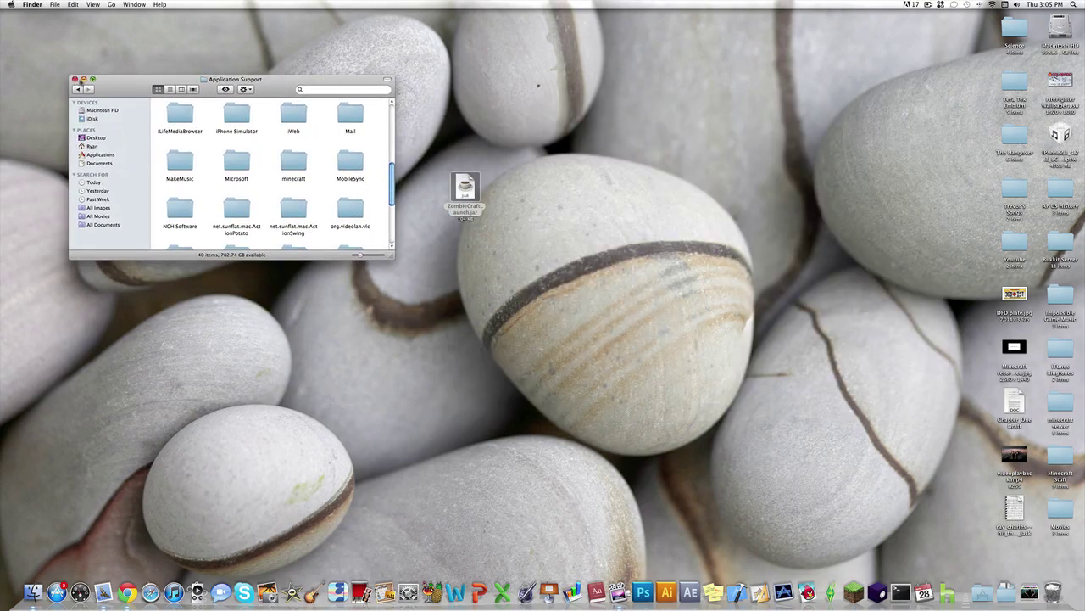
pyautogui.click(83, 79)
# Open ZombieCraftLaunch.jar from the desktop and allow the downloaded Java application to run.
pyautogui.moveTo(465, 195); pyautogui.dragTo(602, 138)
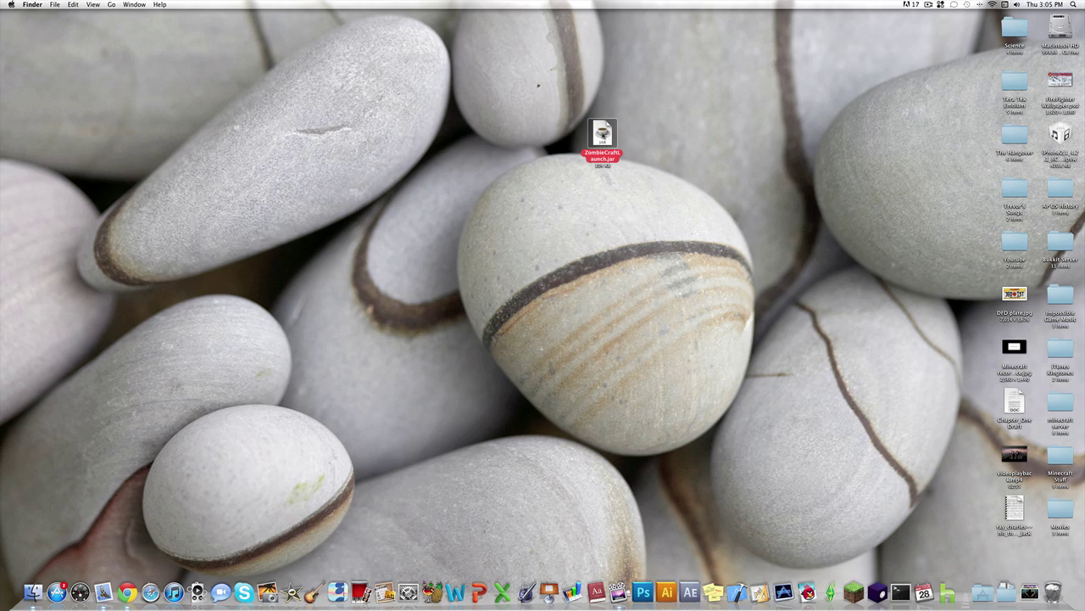
pyautogui.doubleClick(602, 134)
pyautogui.moveTo(553, 138); pyautogui.dragTo(546, 187)
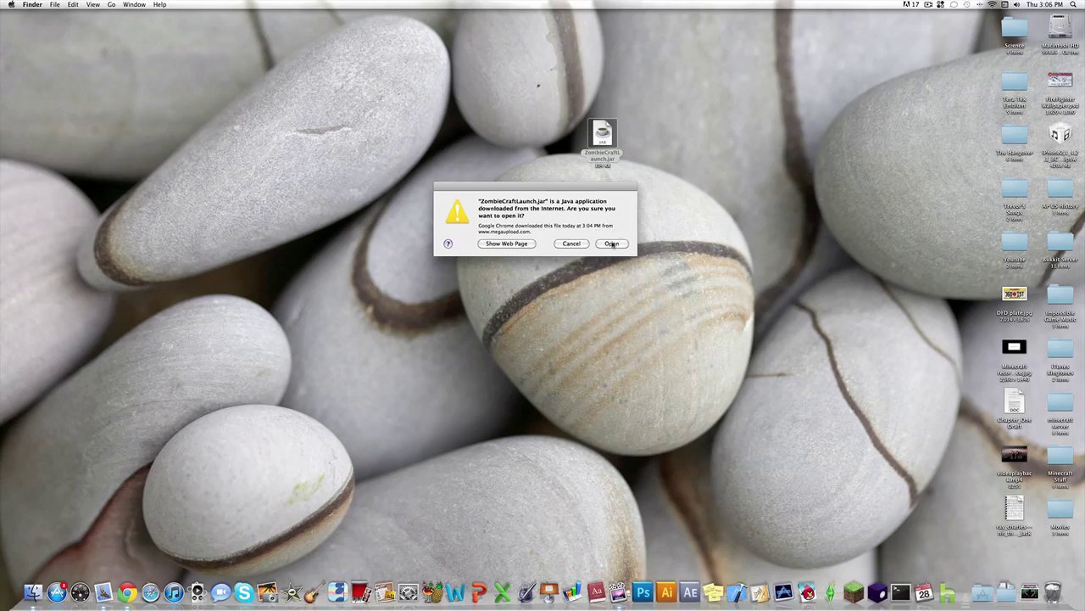
pyautogui.click(612, 244)
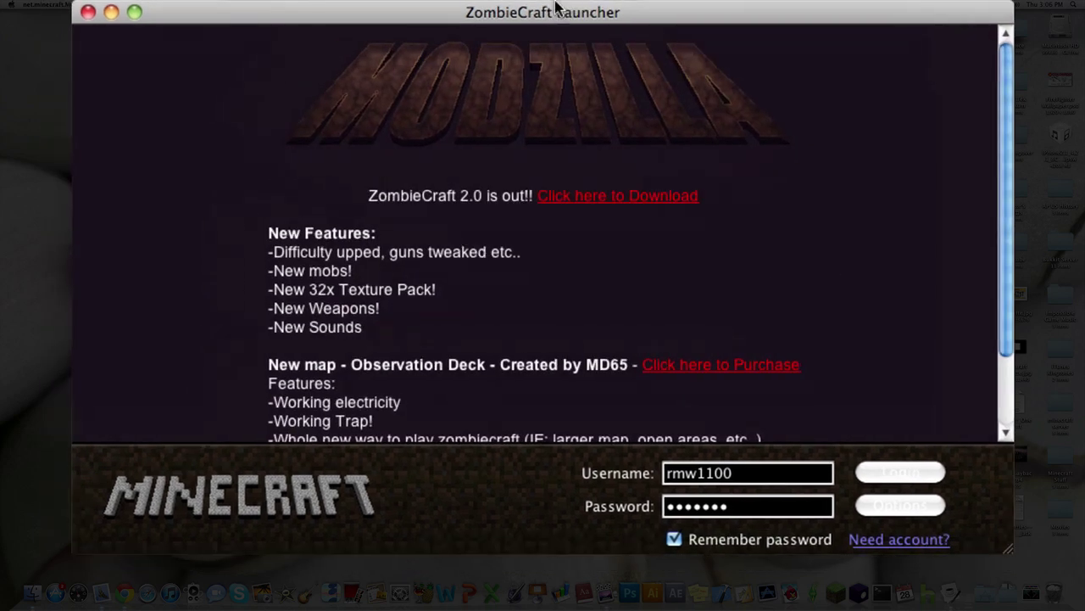
# Log in to the ZombieCraft Launcher with the remembered username and password.
pyautogui.moveTo(556, 7); pyautogui.dragTo(483, 7)
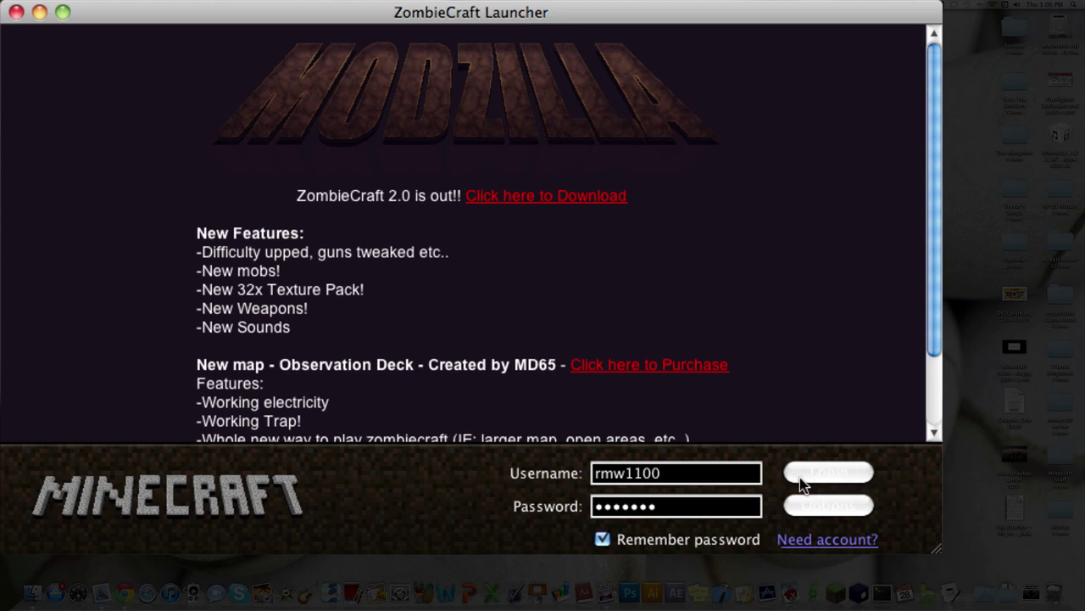
pyautogui.moveTo(685, 474); pyautogui.dragTo(556, 473)
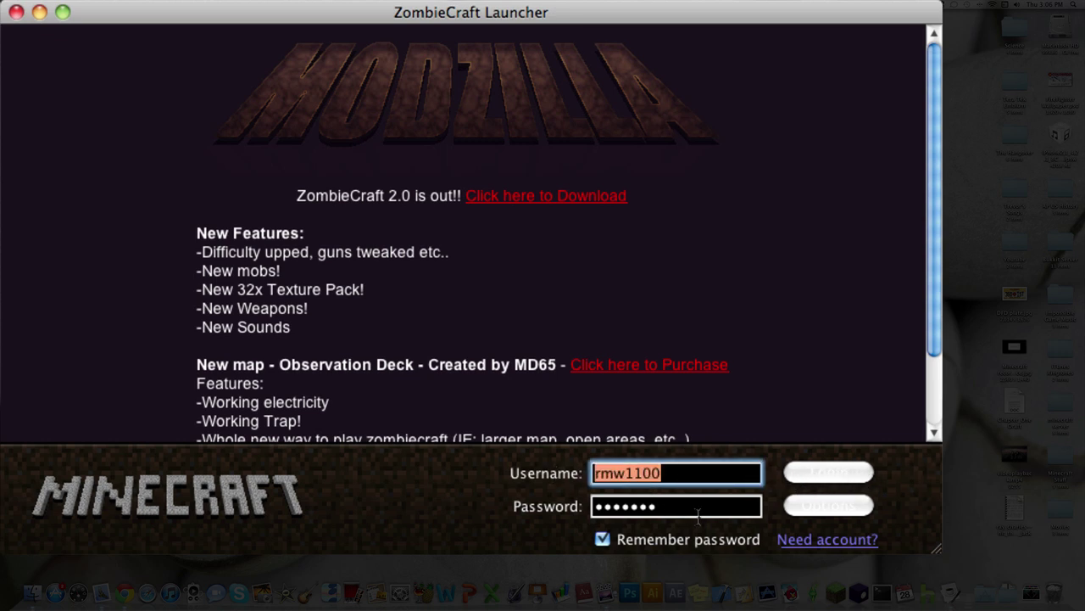
pyautogui.moveTo(698, 514); pyautogui.dragTo(568, 509)
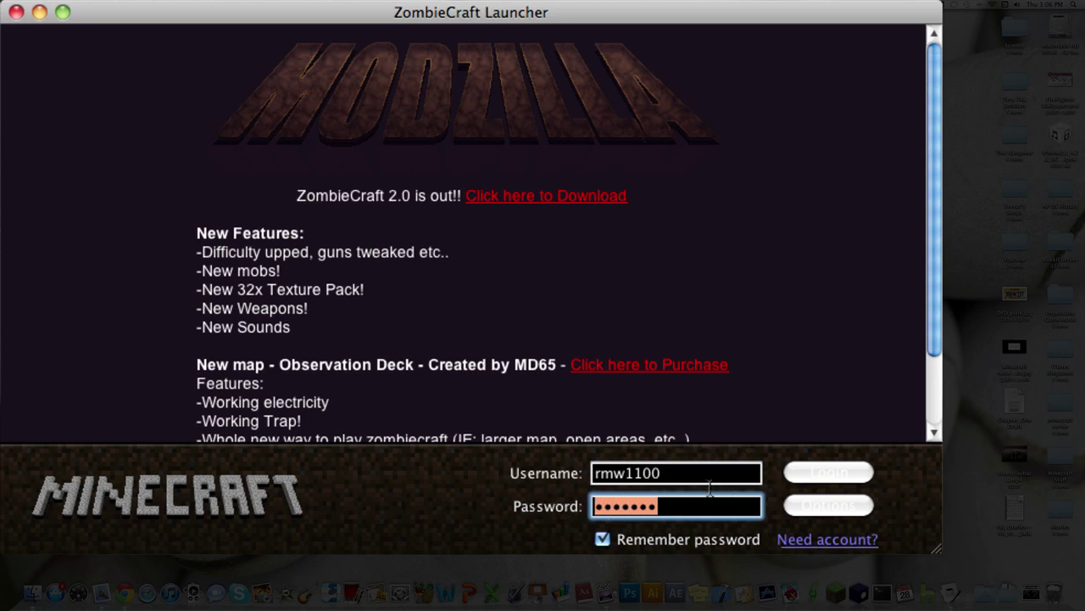
pyautogui.click(830, 477)
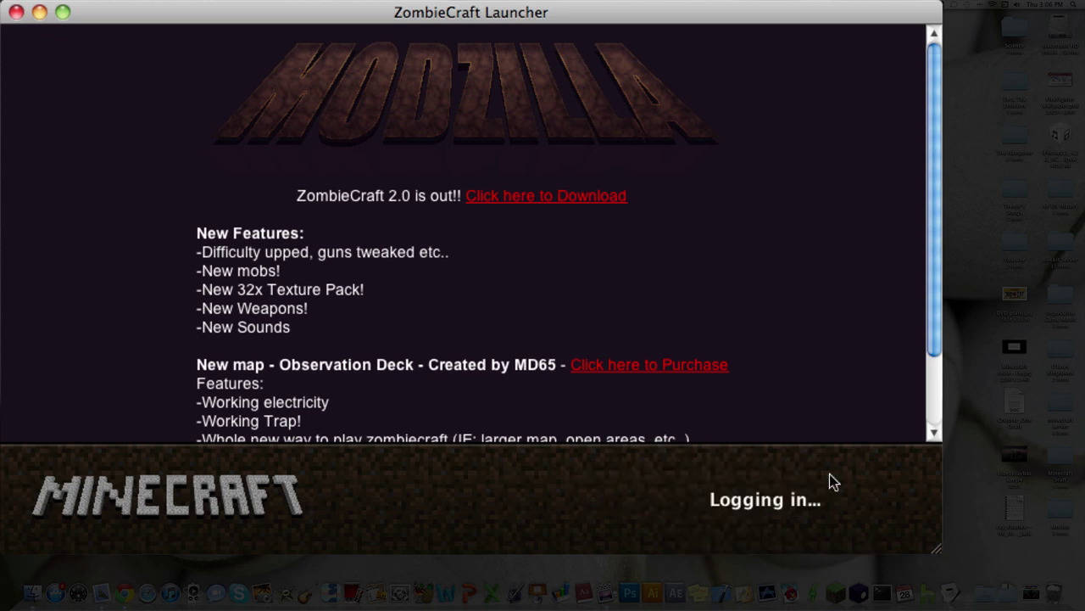
# Reposition the ZombieCraft game window near the upper edge of the desktop and enlarge it.
pyautogui.moveTo(470, 12); pyautogui.dragTo(541, 19)
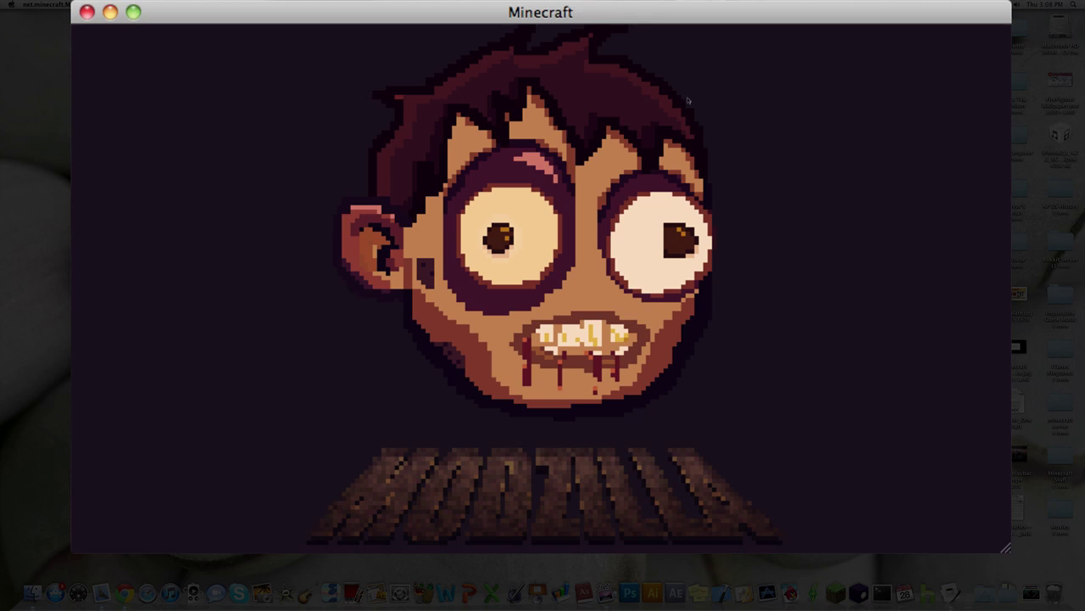
pyautogui.moveTo(537, 17)
pyautogui.mouseDown()
pyautogui.moveTo(505, 15)
pyautogui.moveTo(545, 22)
pyautogui.mouseUp()
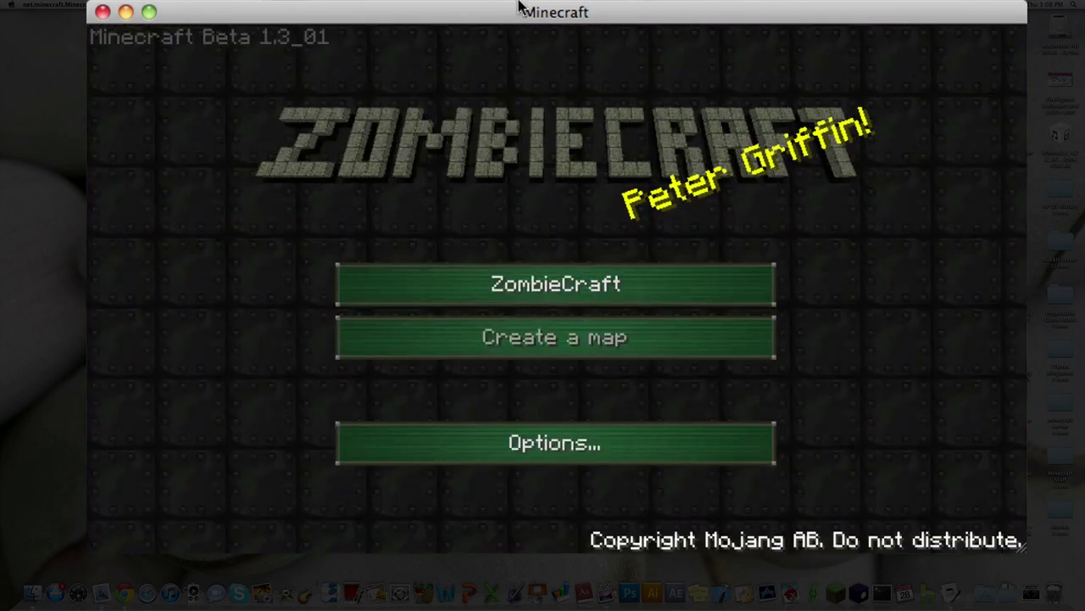
pyautogui.moveTo(518, 7); pyautogui.dragTo(448, 19)
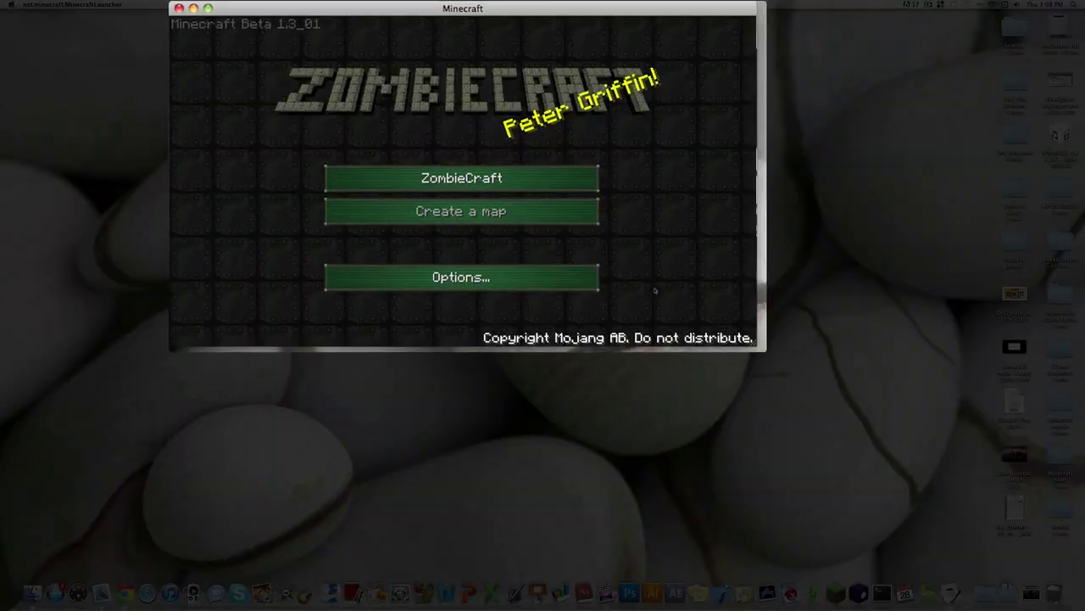
pyautogui.moveTo(655, 290); pyautogui.dragTo(1001, 553)
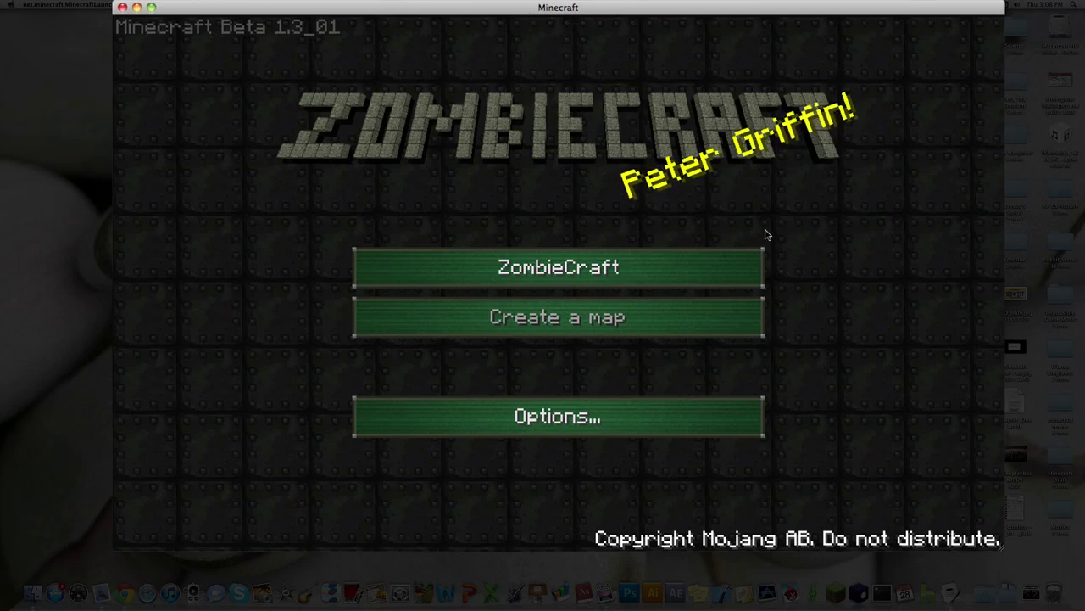
# Open the ZombieCraft map chooser and look through the available maps.
pyautogui.click(627, 270)
pyautogui.click(429, 315)
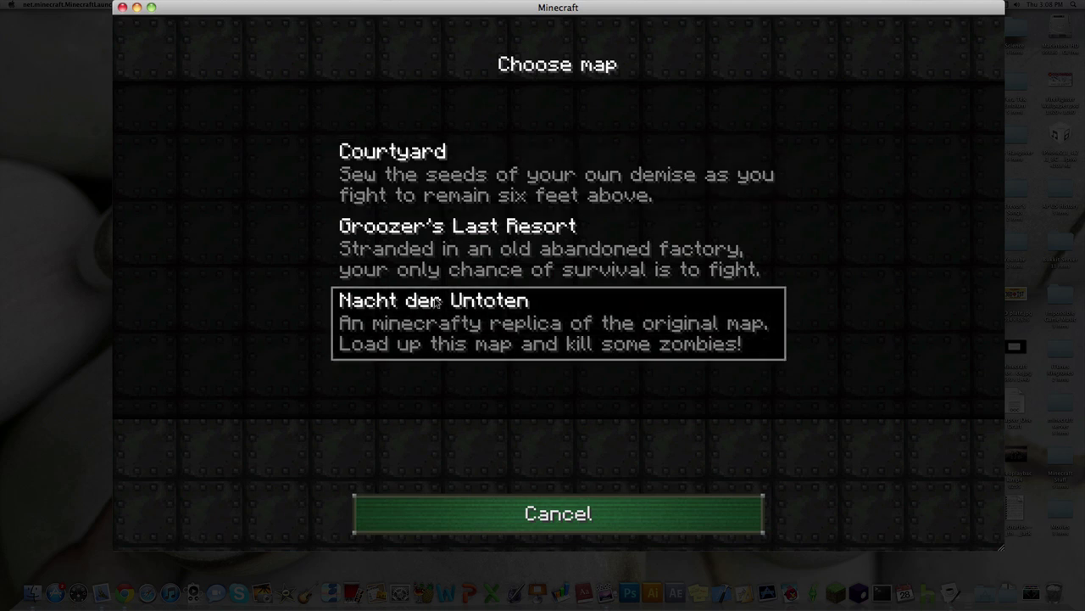
pyautogui.click(470, 248)
pyautogui.click(489, 168)
pyautogui.click(501, 300)
pyautogui.press('Up')
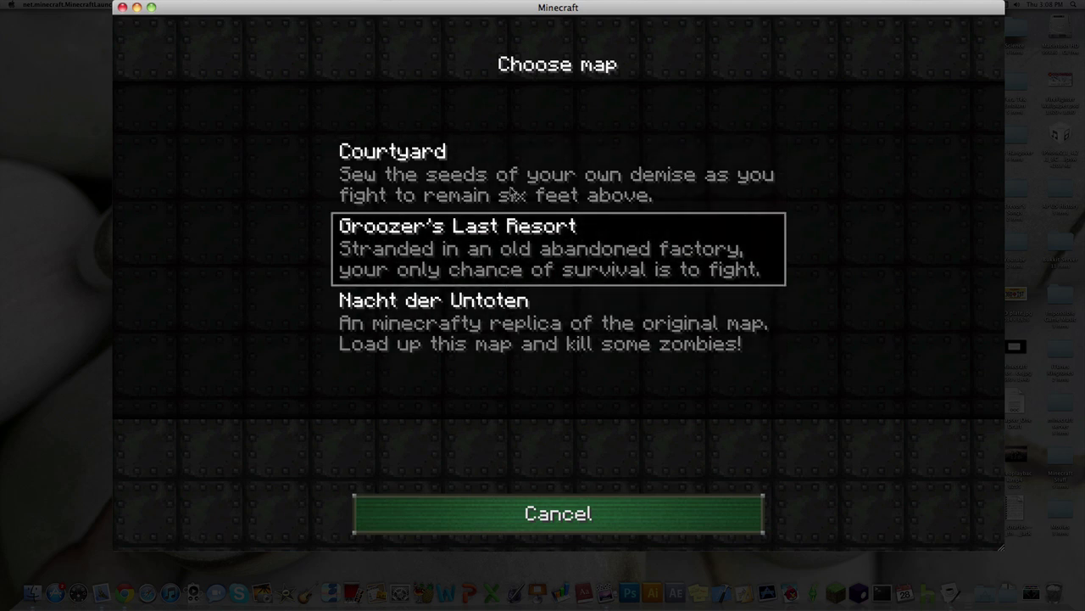
pyautogui.press('Up')
pyautogui.press('Down')
pyautogui.press('Down')
pyautogui.press('Up')
# Load the Groozer's Last Resort map from the map list.
pyautogui.click(531, 173)
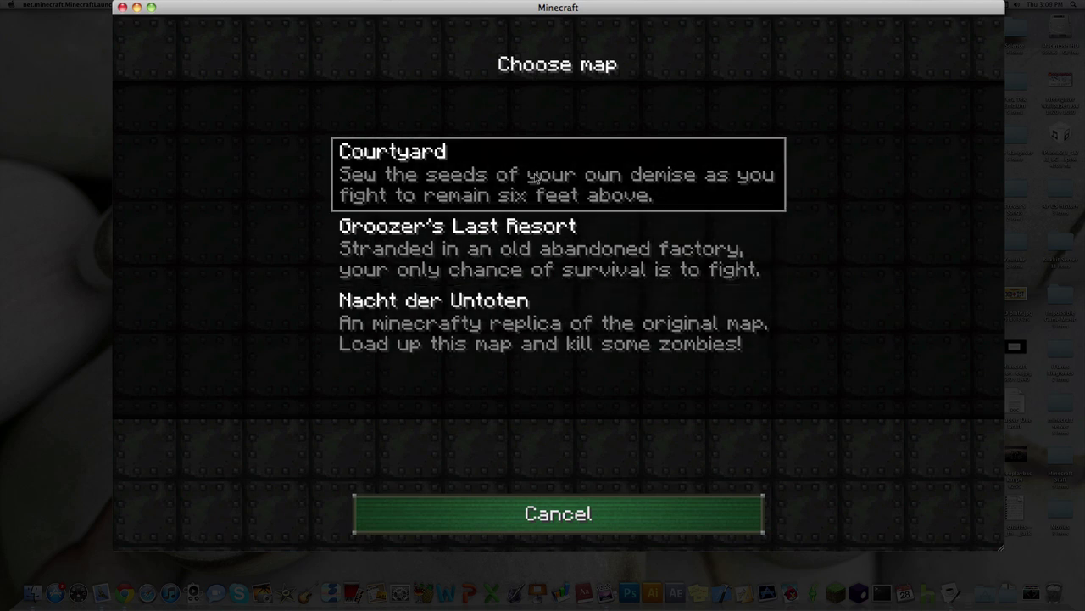
pyautogui.click(547, 238)
pyautogui.click(565, 314)
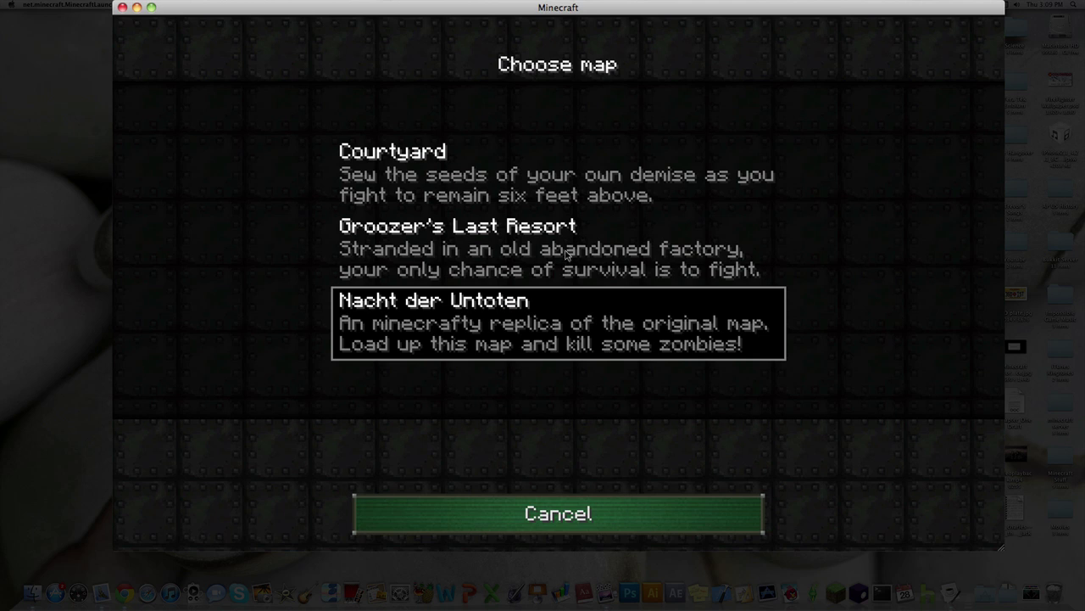
pyautogui.click(567, 252)
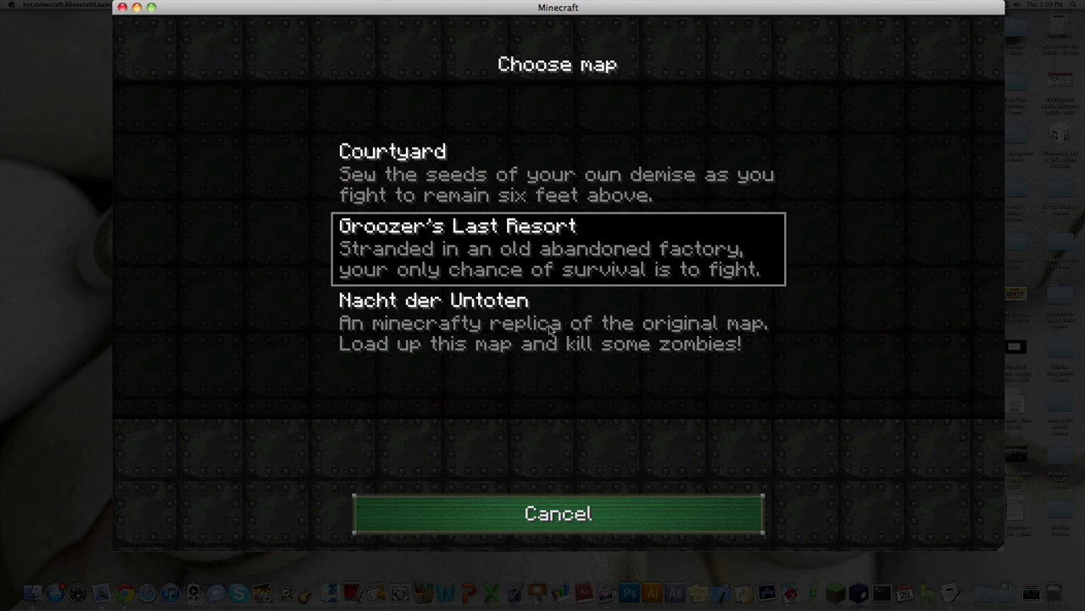
pyautogui.click(430, 150)
pyautogui.click(517, 263)
pyautogui.doubleClick(563, 248)
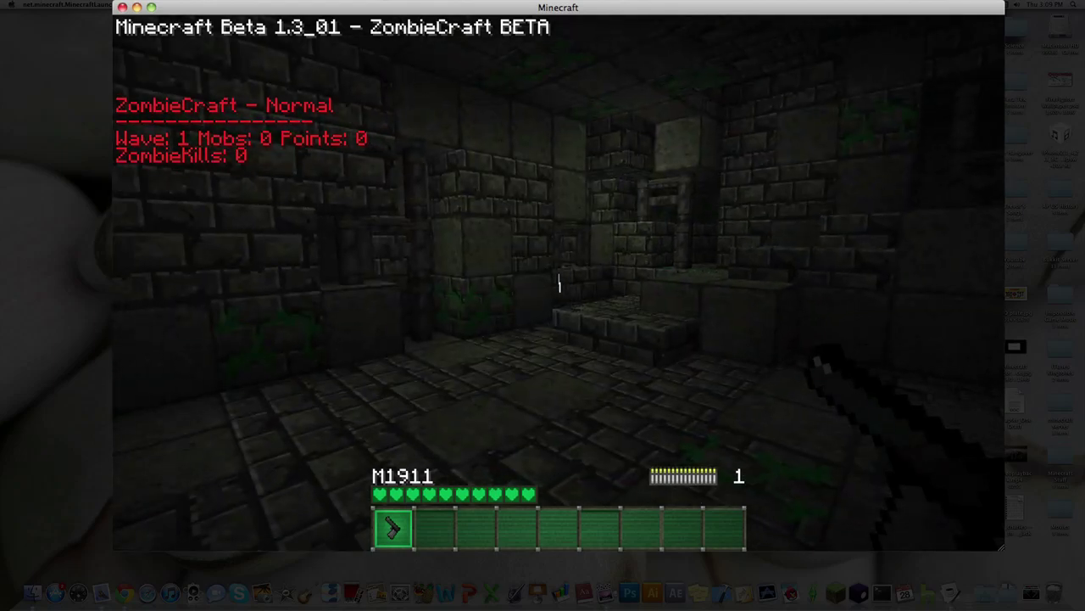
# Walk around the map's starting room, past the wall gun and up to a barricaded window.
pyautogui.press('w')
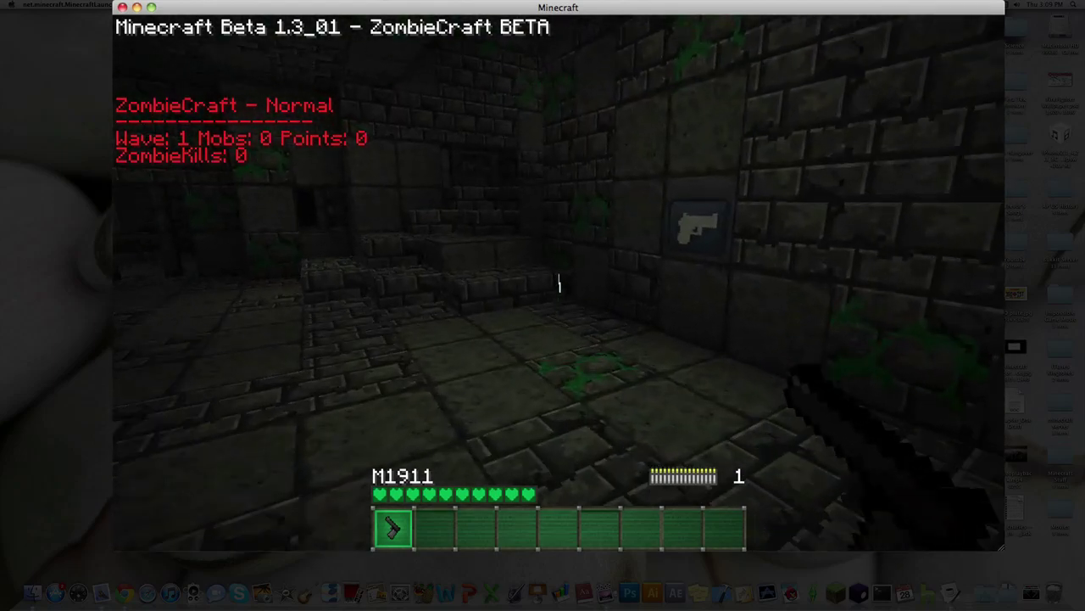
pyautogui.press('w')
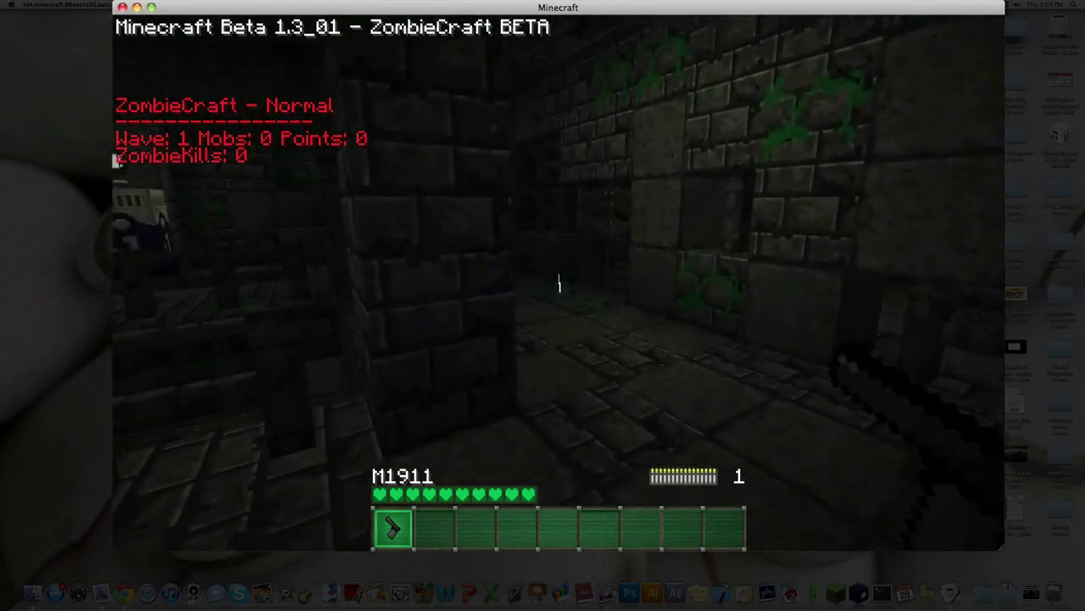
pyautogui.press('w')
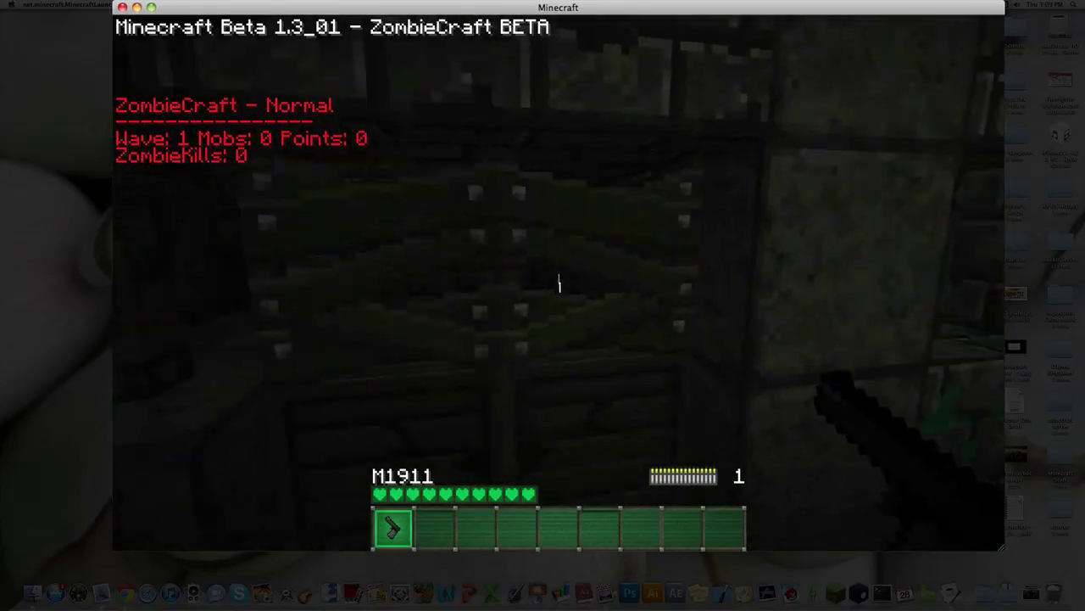
pyautogui.press('w')
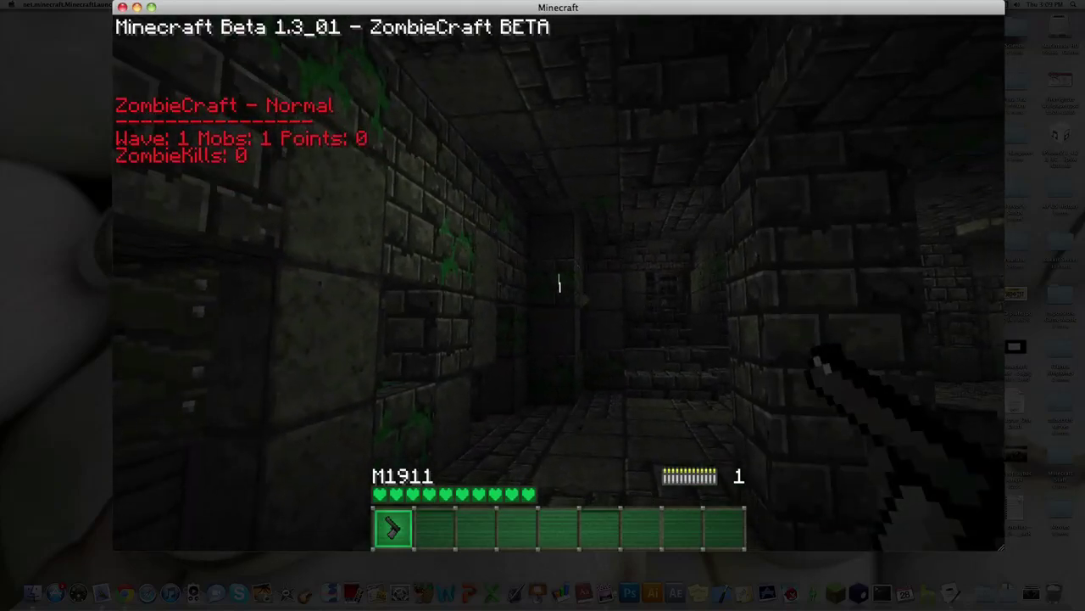
pyautogui.press('w')
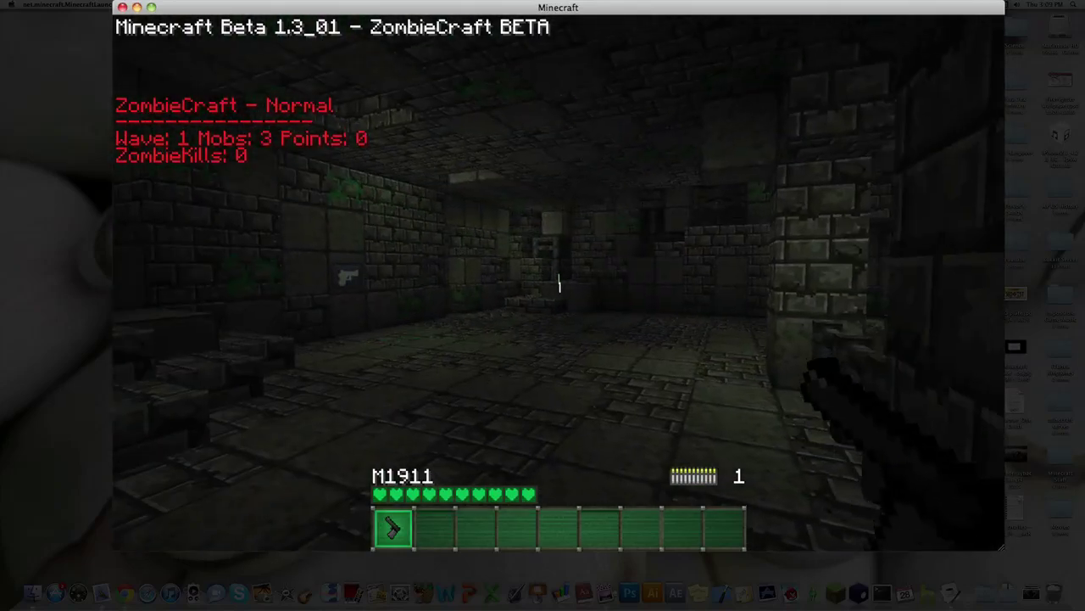
pyautogui.press('w')
# Fire several test shots with the M1911 while crossing the starting room.
pyautogui.rightClick(559, 283)
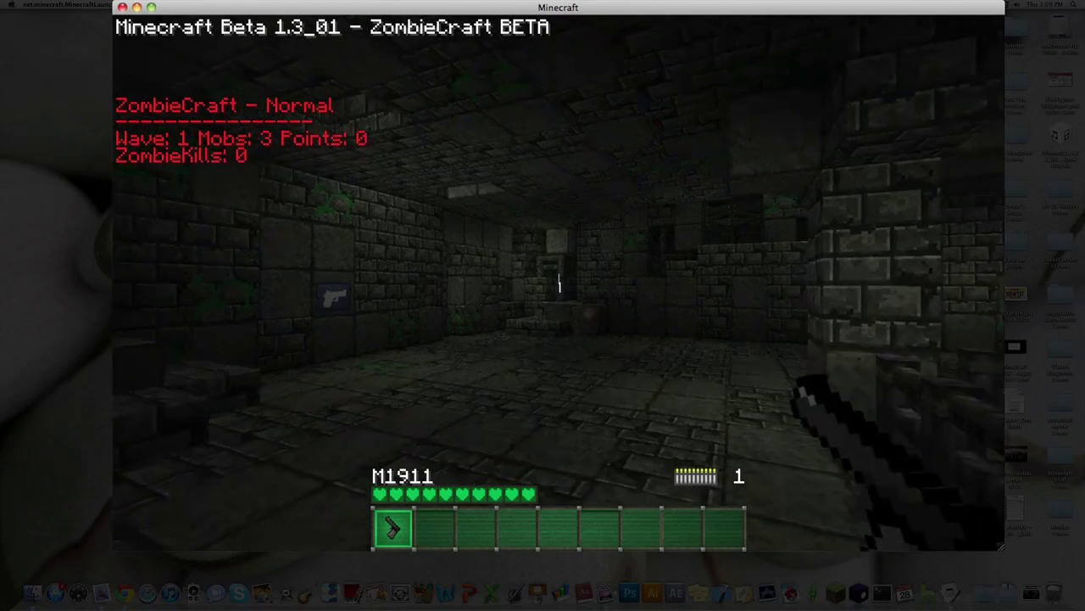
pyautogui.rightClick(558, 283)
pyautogui.rightClick(558, 283)
pyautogui.rightClick(559, 283)
pyautogui.press('w')
pyautogui.rightClick(559, 283)
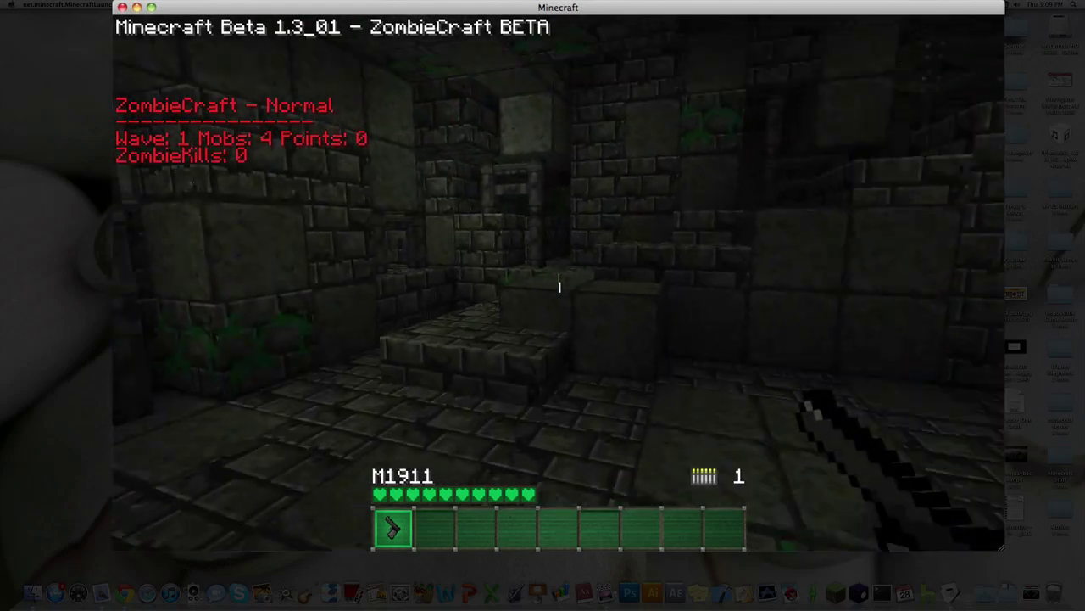
# Go through the raised passage to the barricaded window near the +1 machine and shoot the zombies there with the M1911.
pyautogui.press('w')
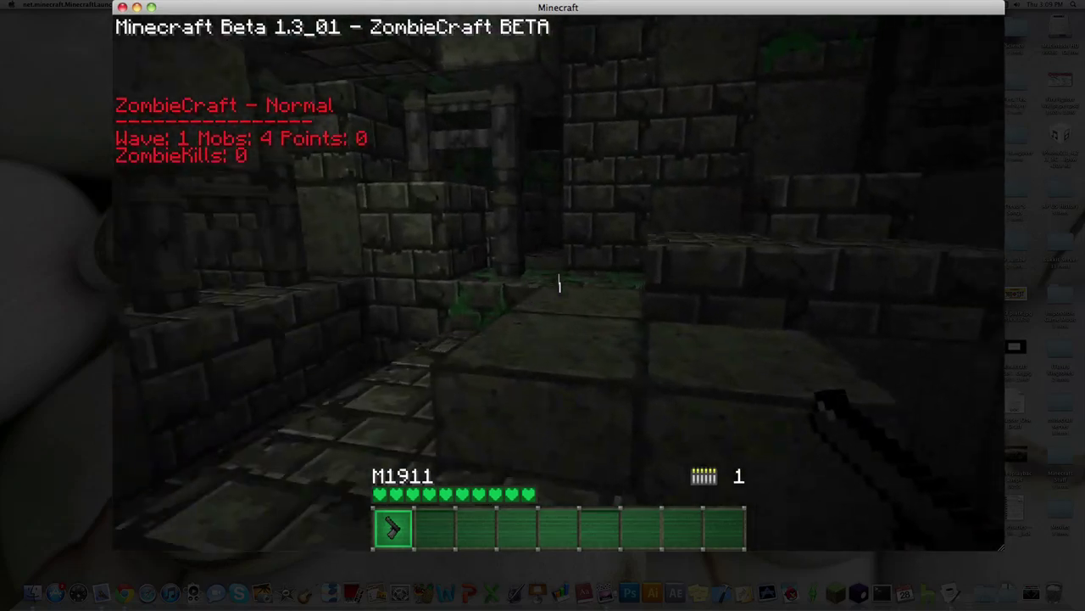
pyautogui.press('w')
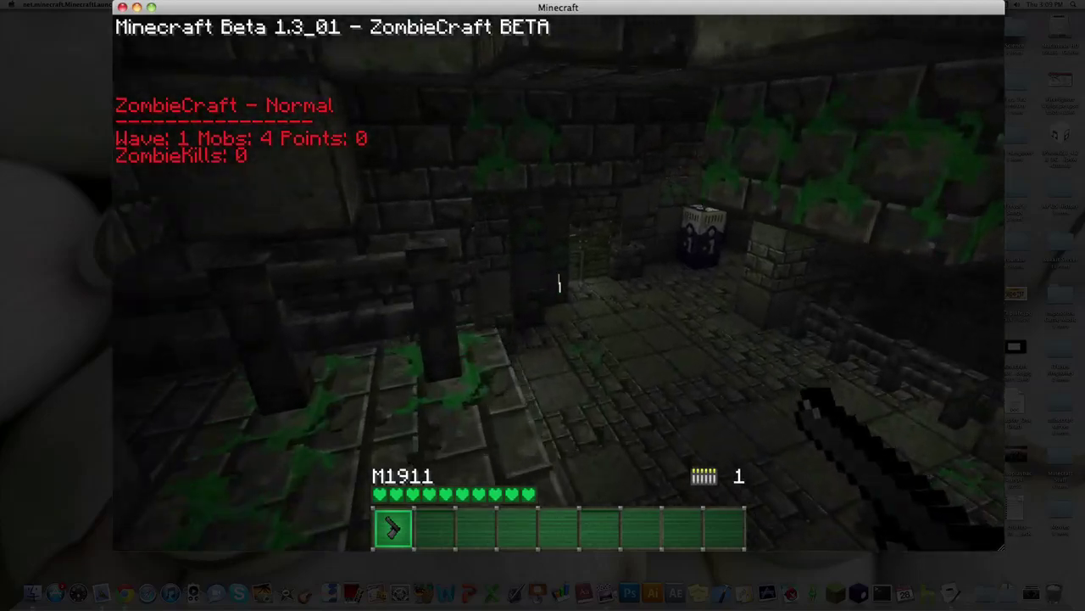
pyautogui.press('w')
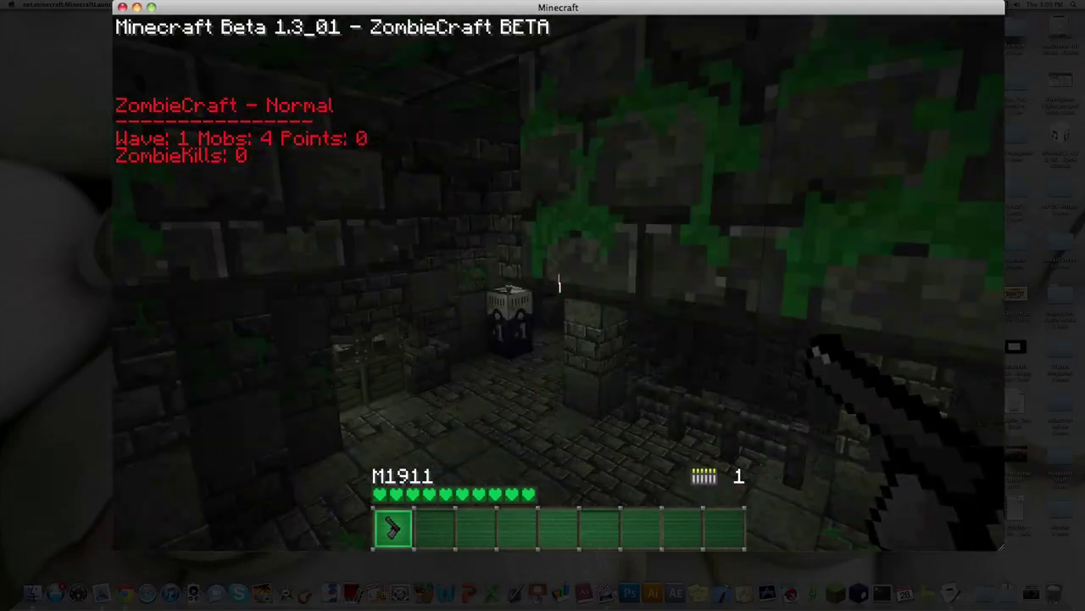
pyautogui.press('w')
pyautogui.click(559, 283)
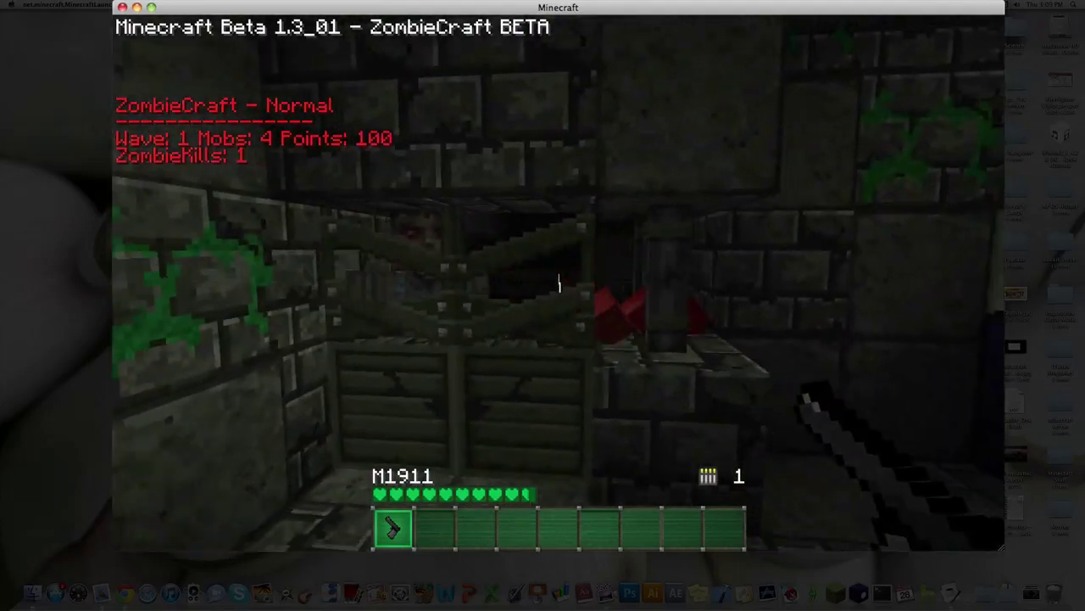
pyautogui.click(559, 283)
pyautogui.click(559, 283)
pyautogui.press('w')
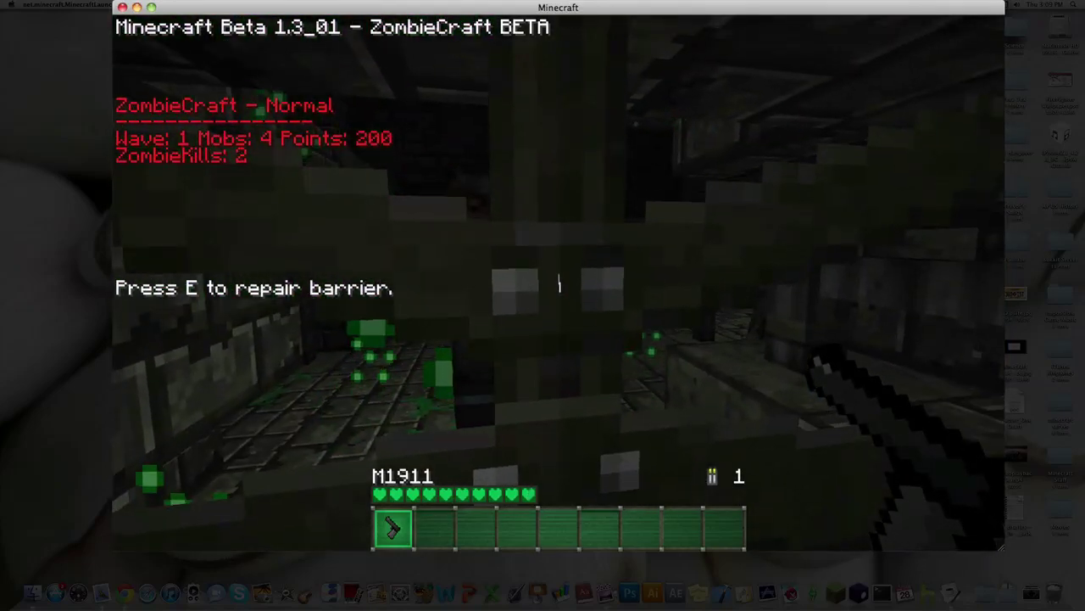
pyautogui.click(559, 285)
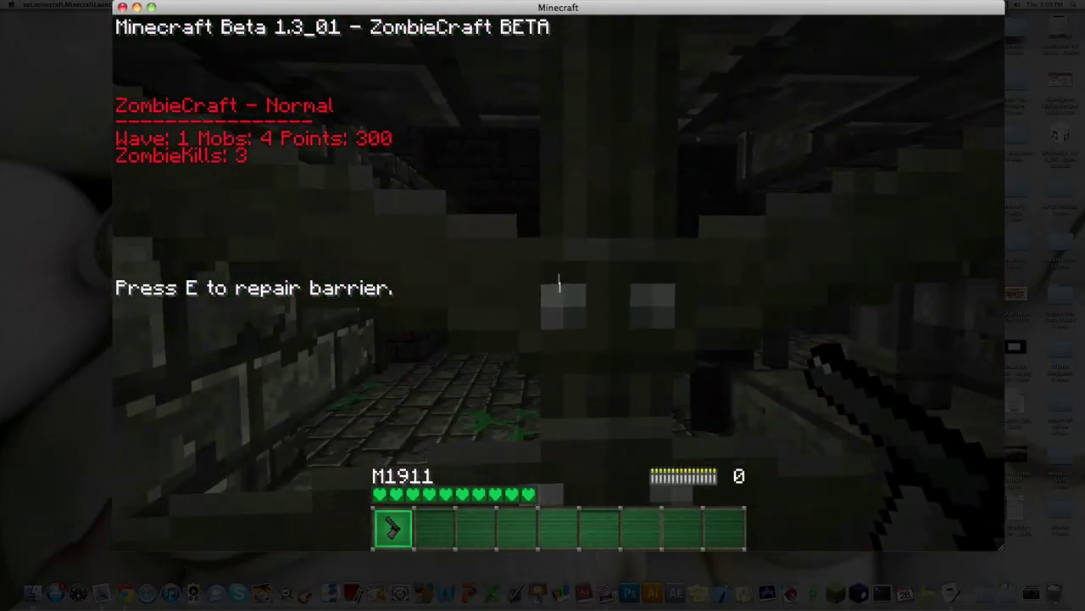
# Repair the barrier beside the +1 machine, close the inventory and shoot another zombie.
pyautogui.press('e')
pyautogui.press('e')
pyautogui.press('s')
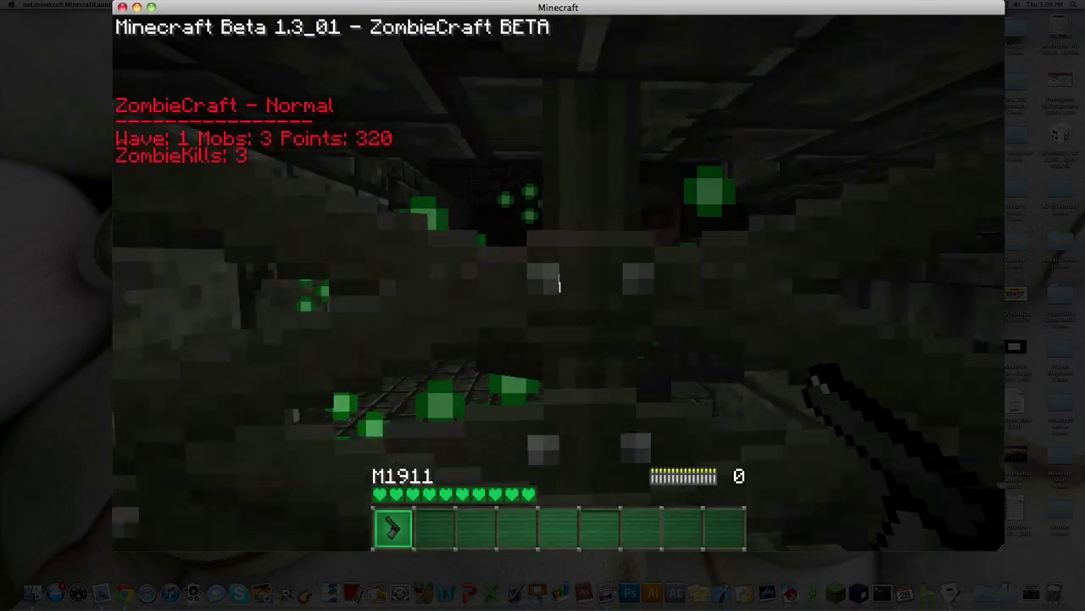
pyautogui.press('w')
pyautogui.press('e')
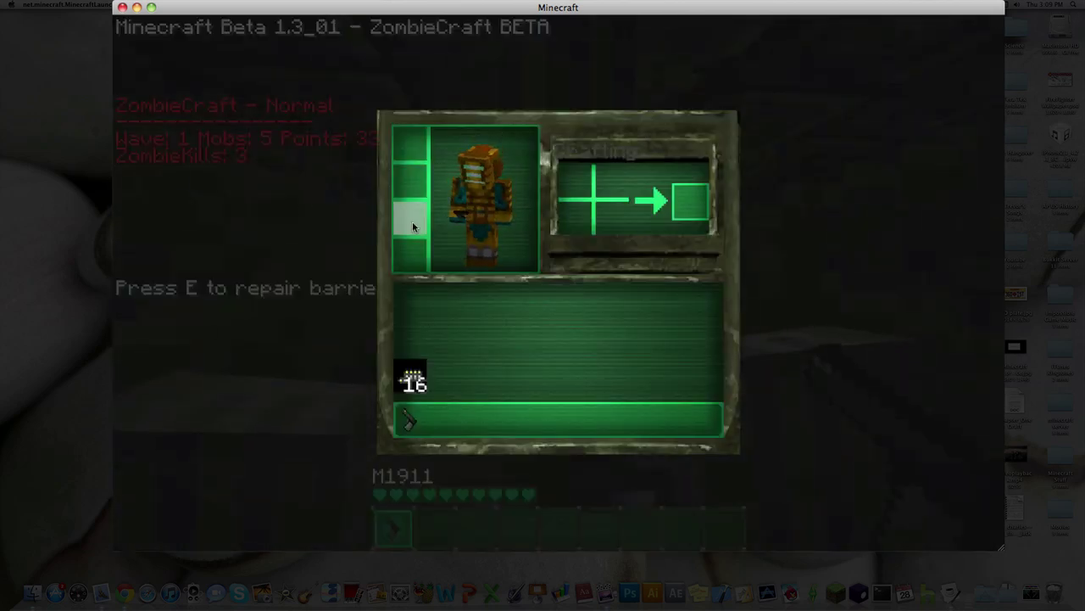
pyautogui.press('e')
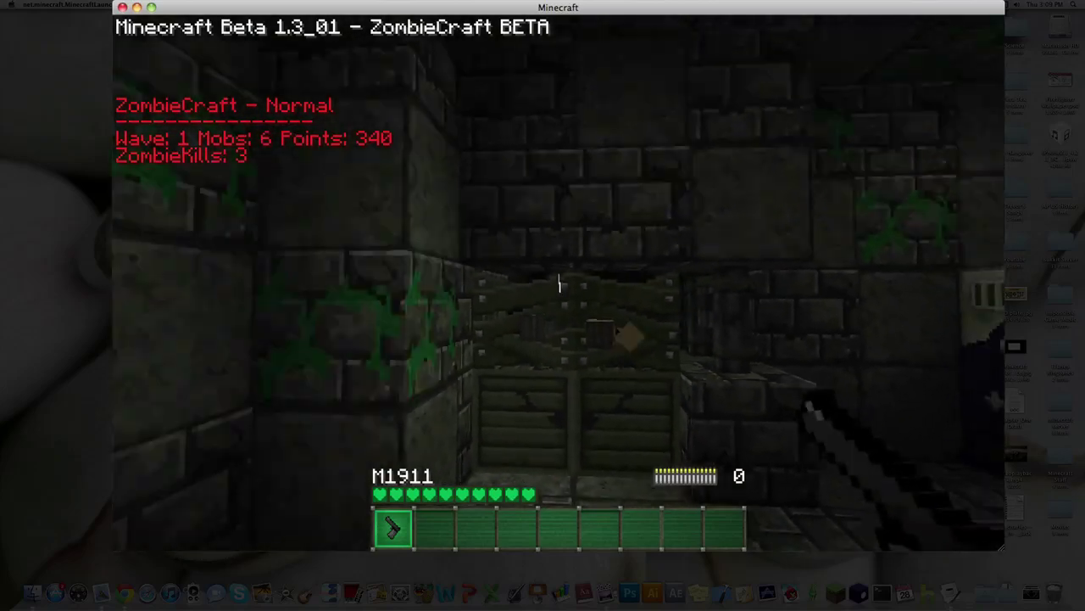
pyautogui.click(560, 285)
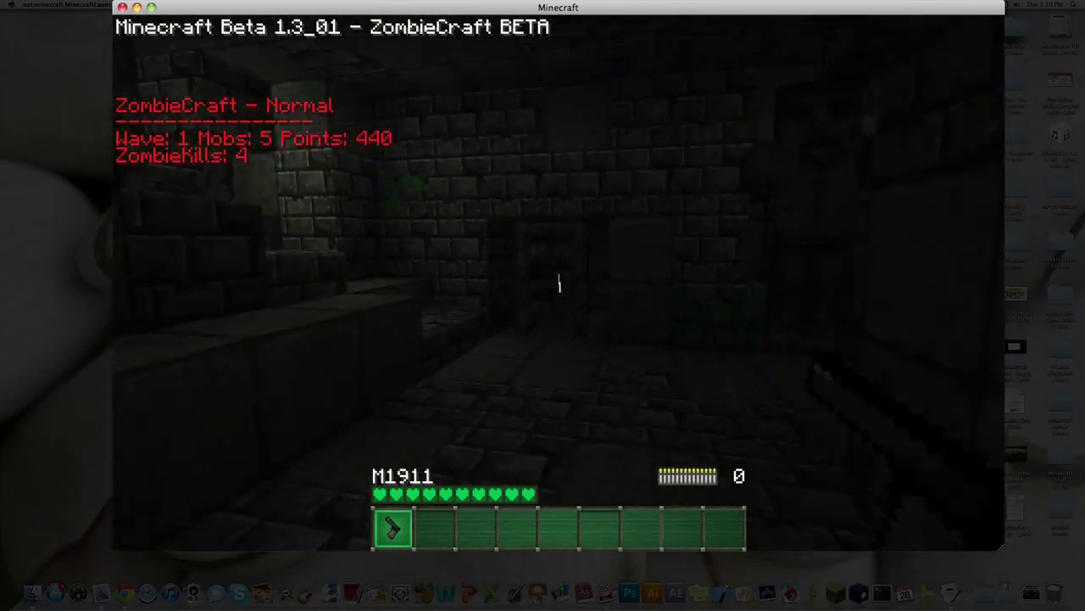
# Pause to review the Video Settings and the Controls key bindings, and return to the game.
pyautogui.press('Escape')
pyautogui.click(656, 357)
pyautogui.click(656, 357)
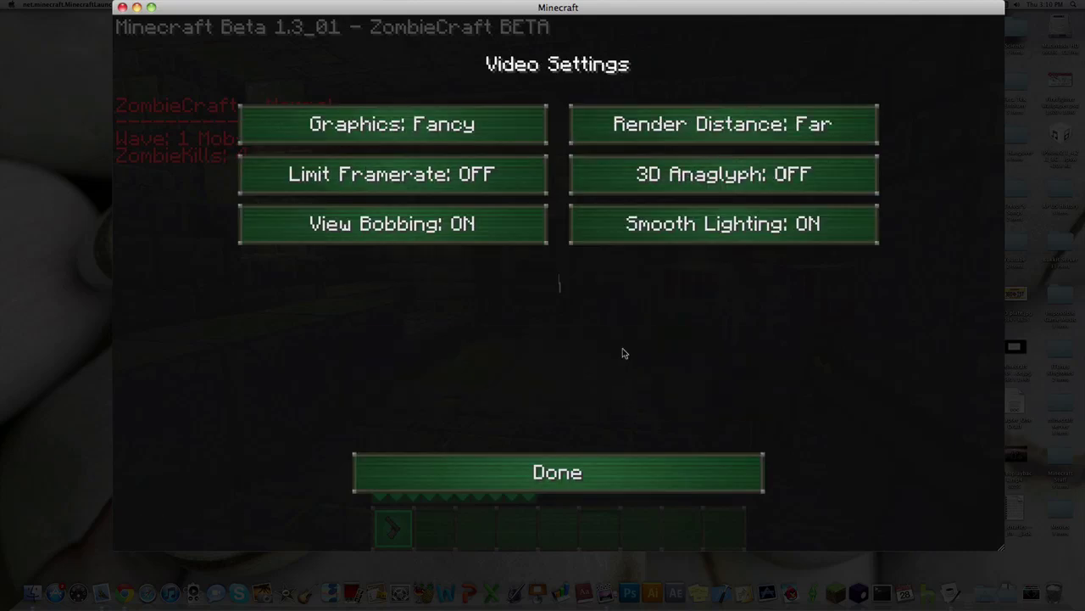
pyautogui.click(653, 467)
pyautogui.click(658, 403)
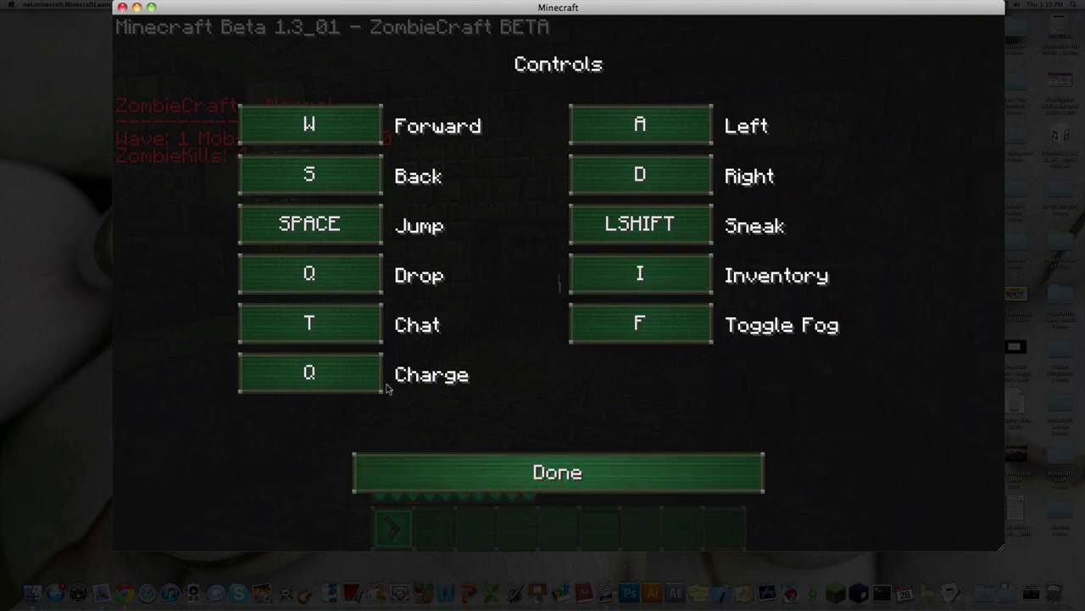
pyautogui.click(532, 469)
pyautogui.click(602, 470)
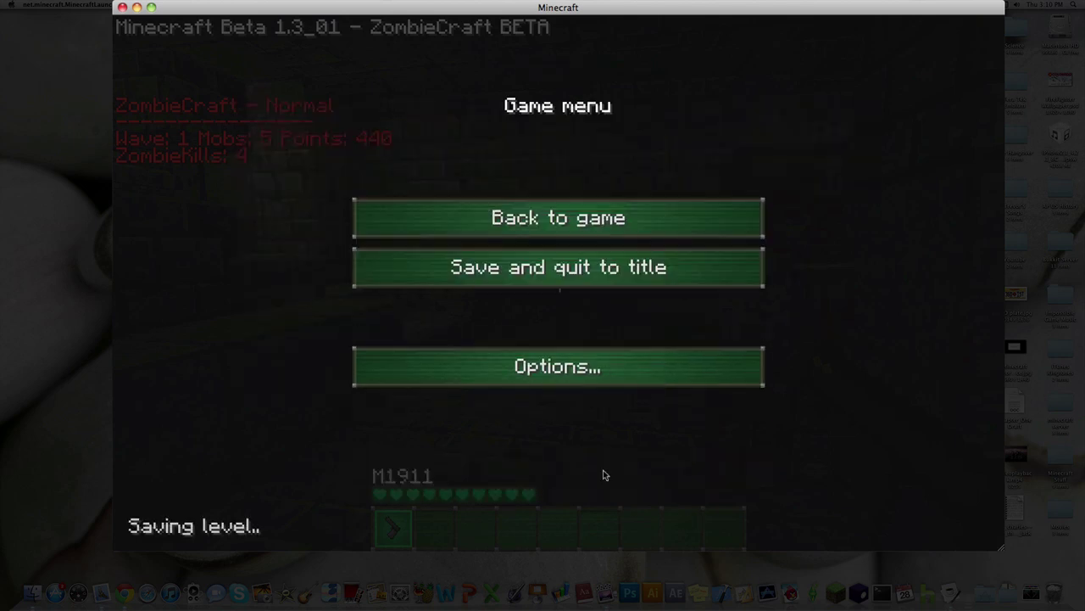
pyautogui.click(567, 223)
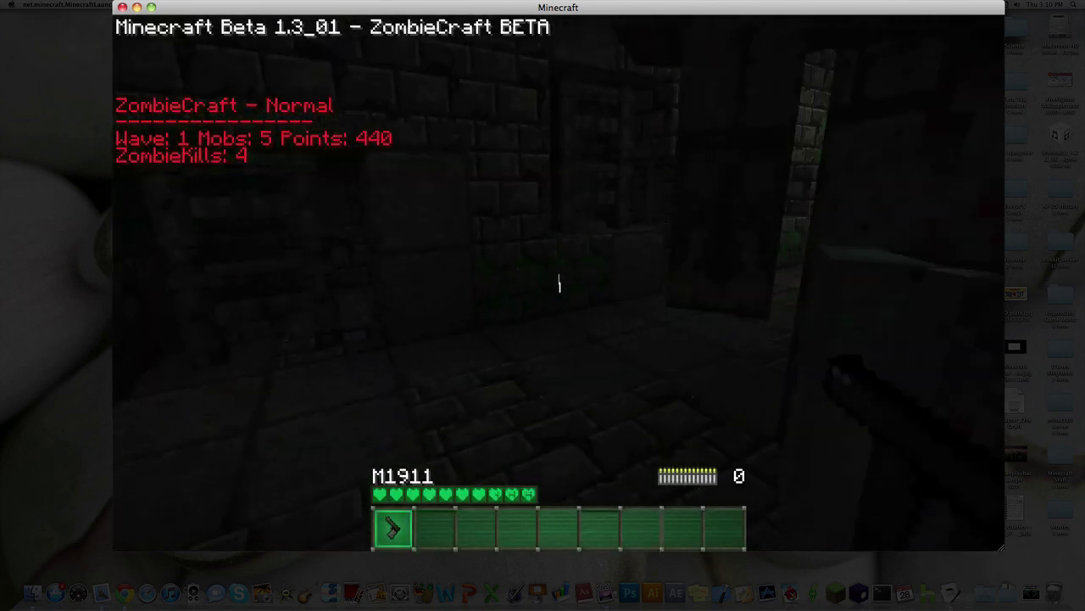
# Back away from the zombies inside the building and shoot them with the M1911 beside the +1 machine.
pyautogui.click(558, 283)
pyautogui.click(559, 283)
pyautogui.press('s')
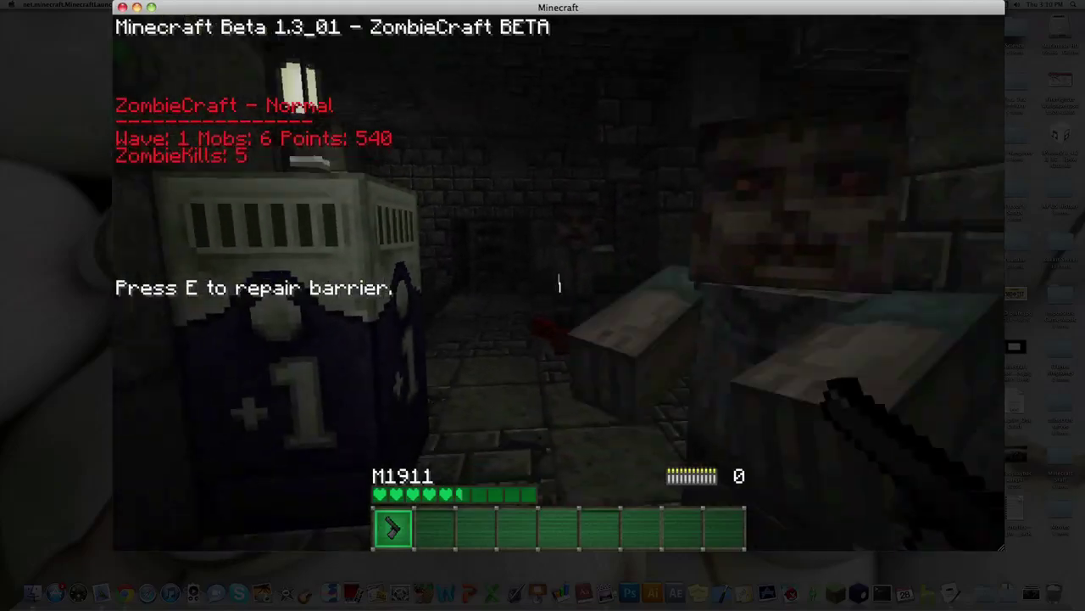
pyautogui.click(559, 283)
pyautogui.click(559, 283)
pyautogui.click(558, 284)
pyautogui.press('w')
pyautogui.click(559, 283)
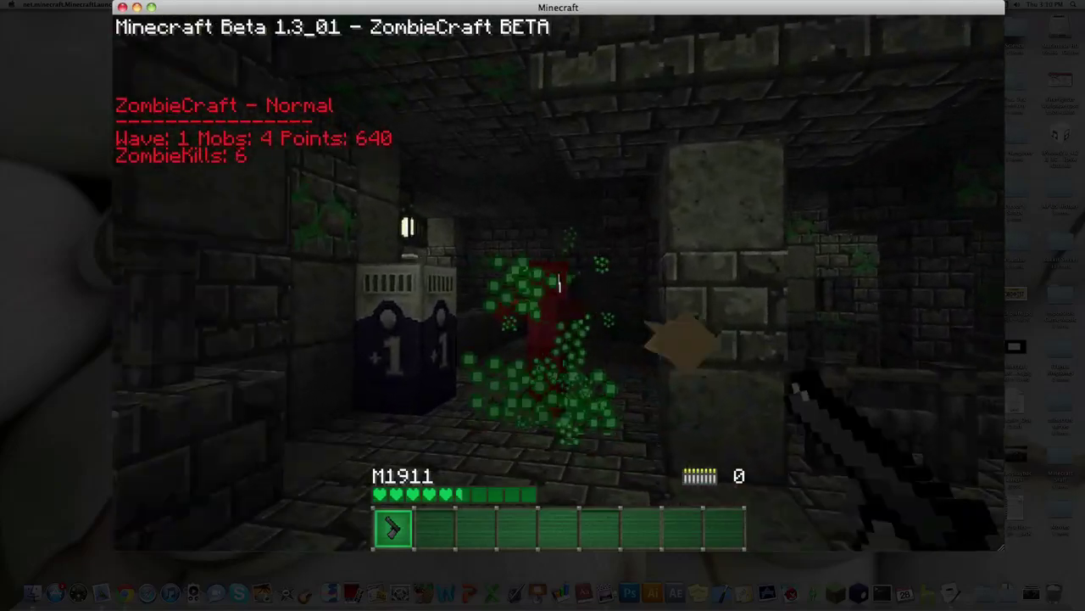
# Return to the barricaded window, repair the barrier, and shoot the remaining zombies behind it.
pyautogui.press('w')
pyautogui.click(559, 283)
pyautogui.press('e')
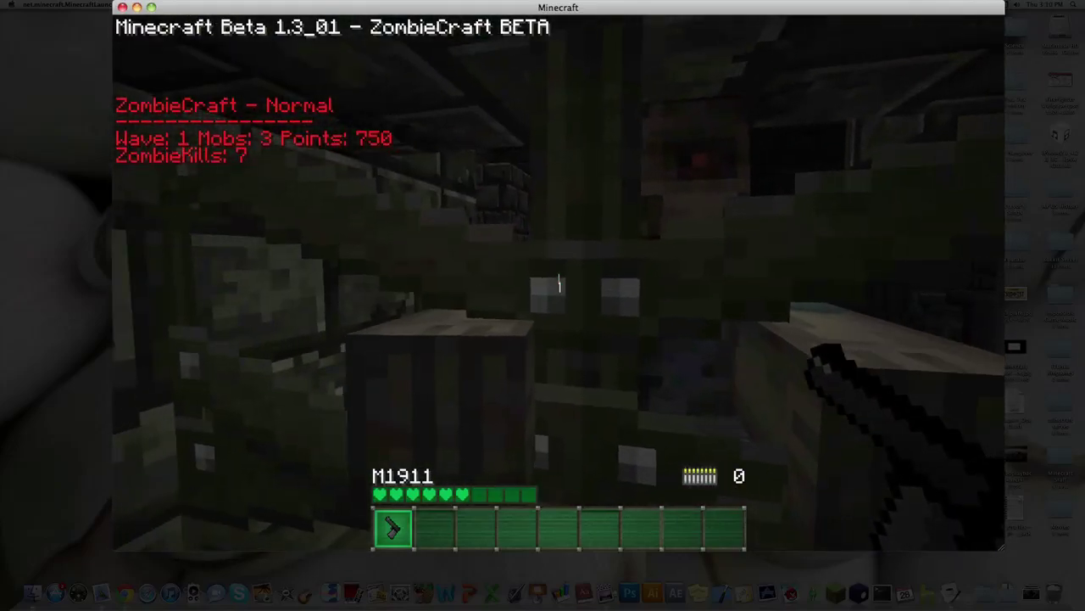
pyautogui.click(558, 283)
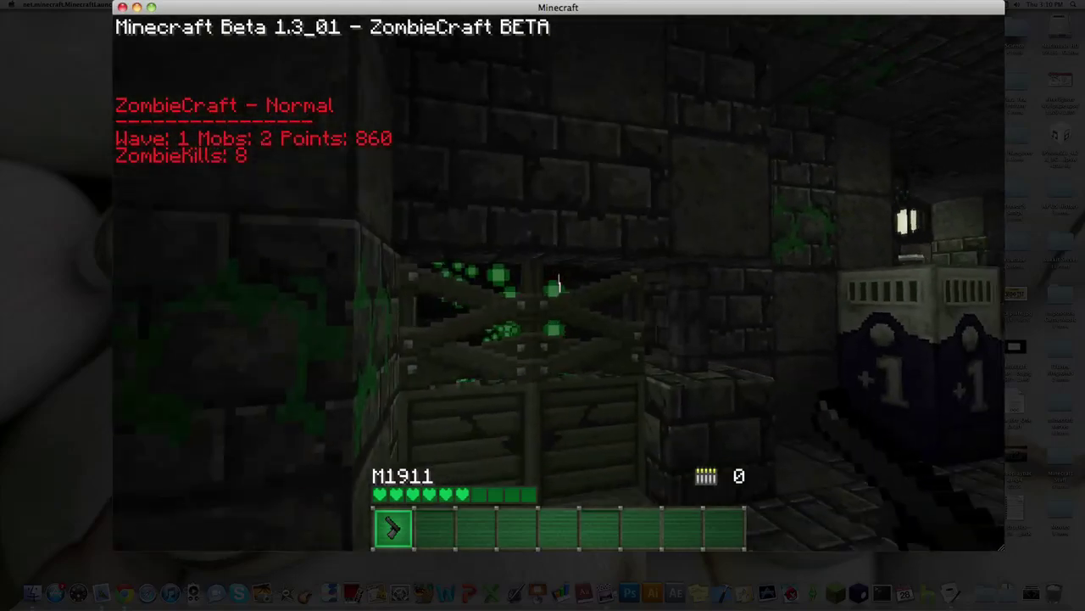
pyautogui.press('s')
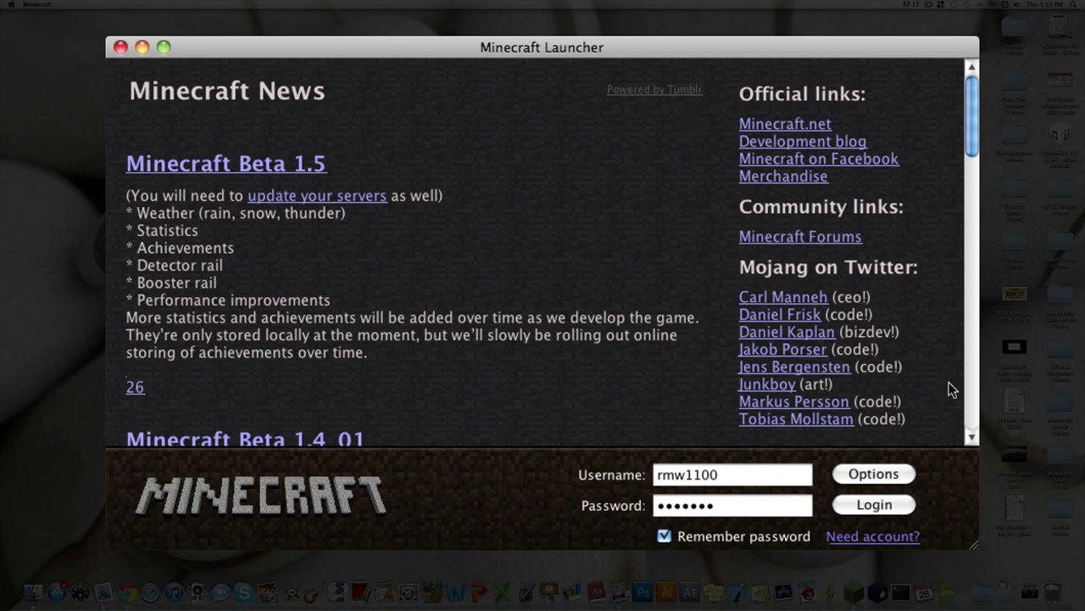
# Log in to the standard Minecraft Launcher with the remembered credentials and open the singleplayer world list in a resized game window.
pyautogui.click(911, 507)
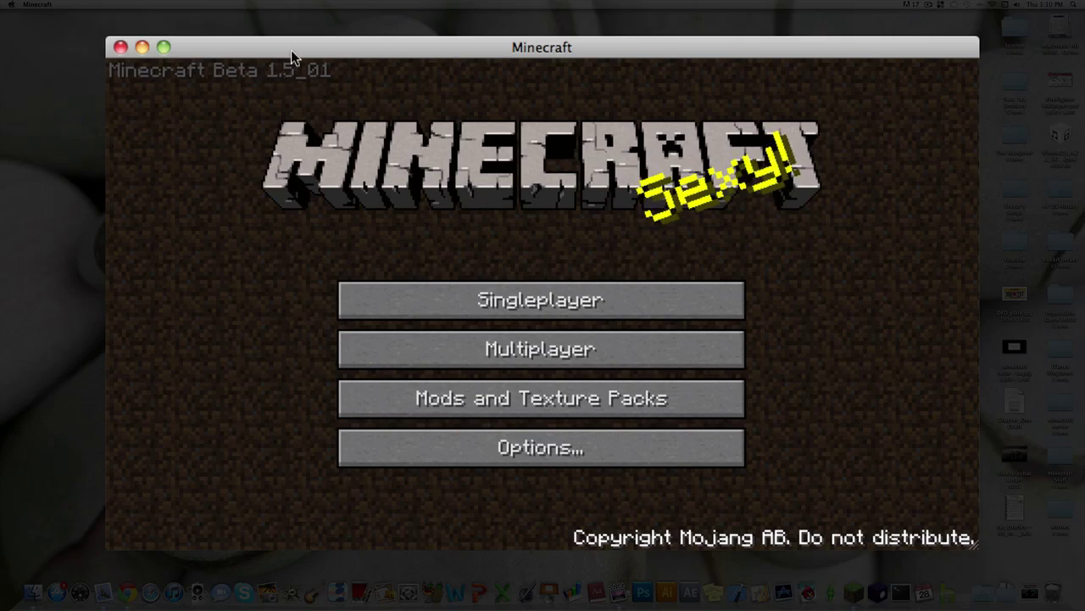
pyautogui.moveTo(291, 52); pyautogui.dragTo(253, 17)
pyautogui.moveTo(709, 392); pyautogui.dragTo(745, 403)
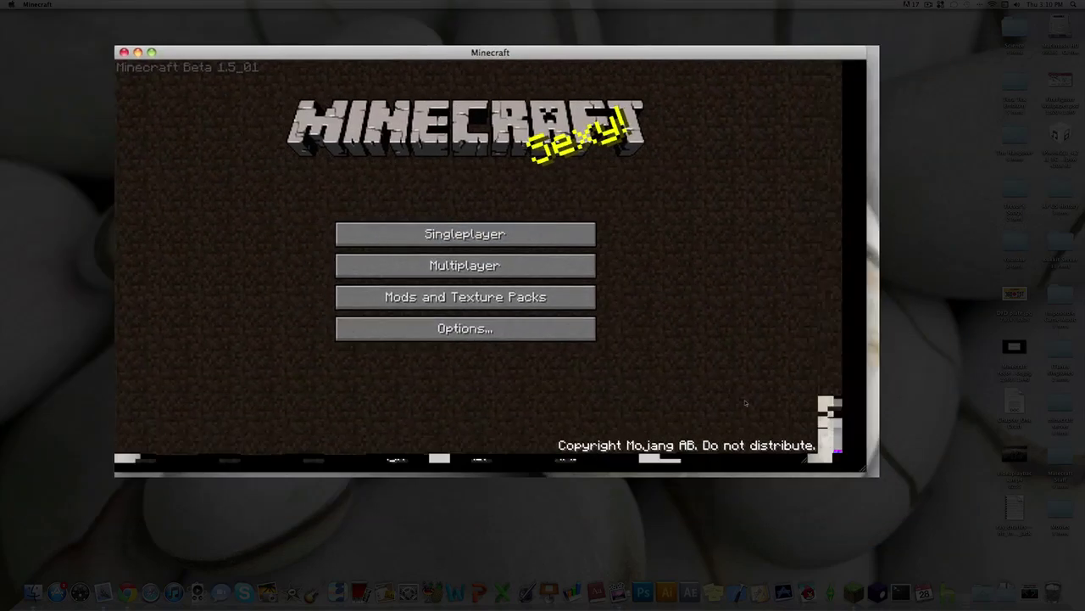
pyautogui.click(500, 242)
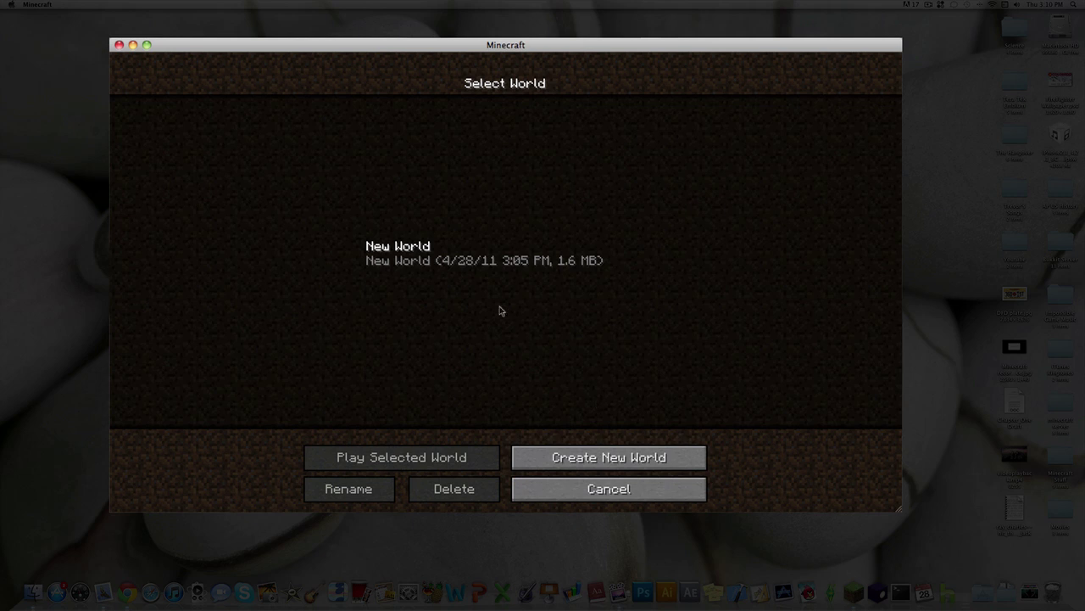
# Load the saved world New World, dig up a sand block, and place it back in the ground.
pyautogui.click(411, 246)
pyautogui.click(480, 462)
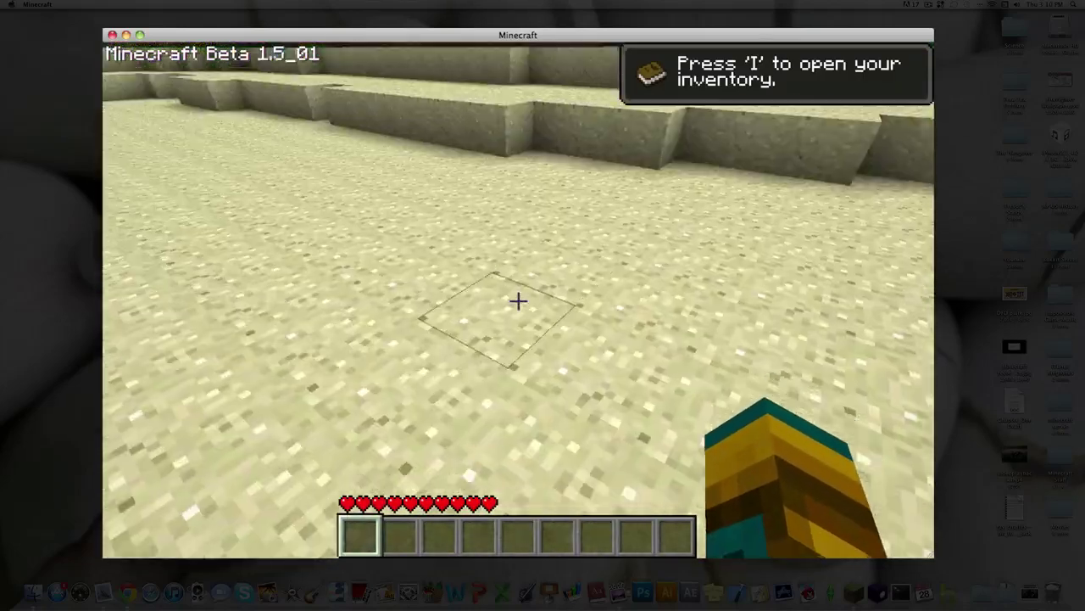
pyautogui.moveTo(518, 300); pyautogui.dragTo(519, 300)
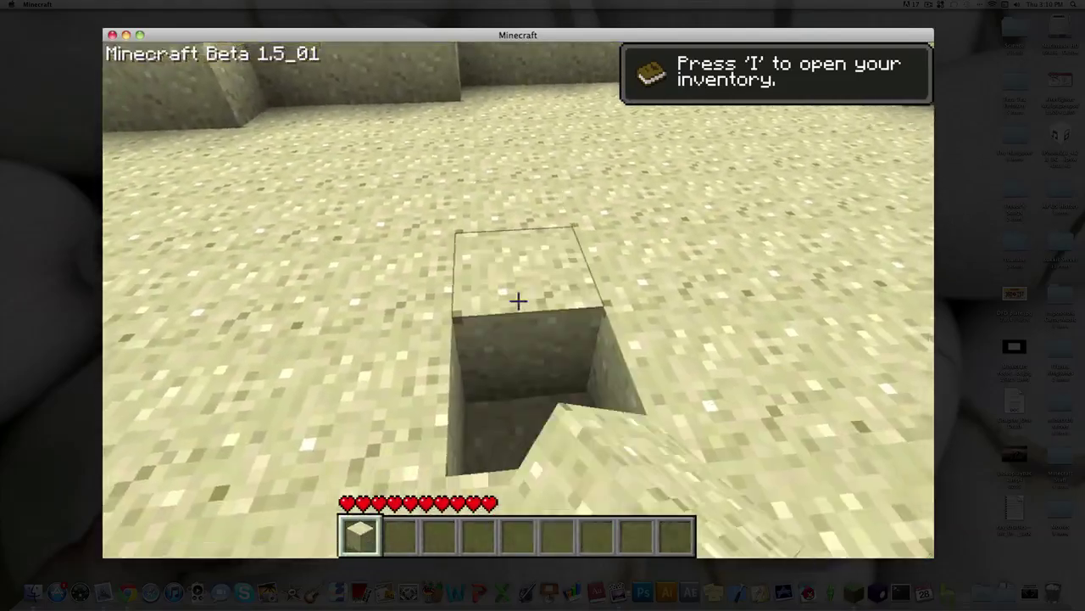
pyautogui.rightClick(518, 300)
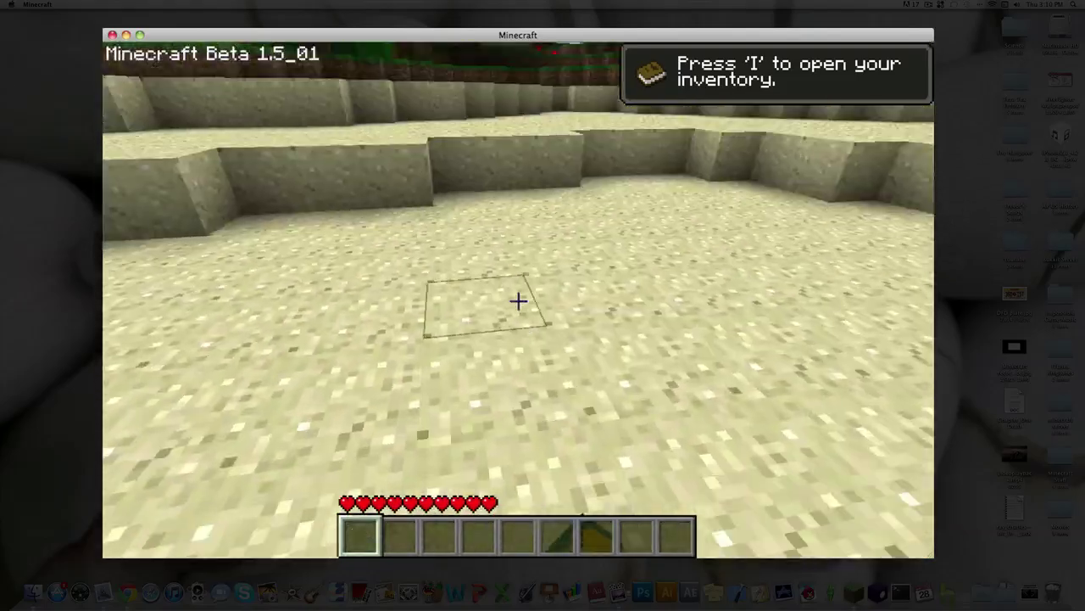
# Walk across the sand toward the trees and look around the beach and water.
pyautogui.press('w')
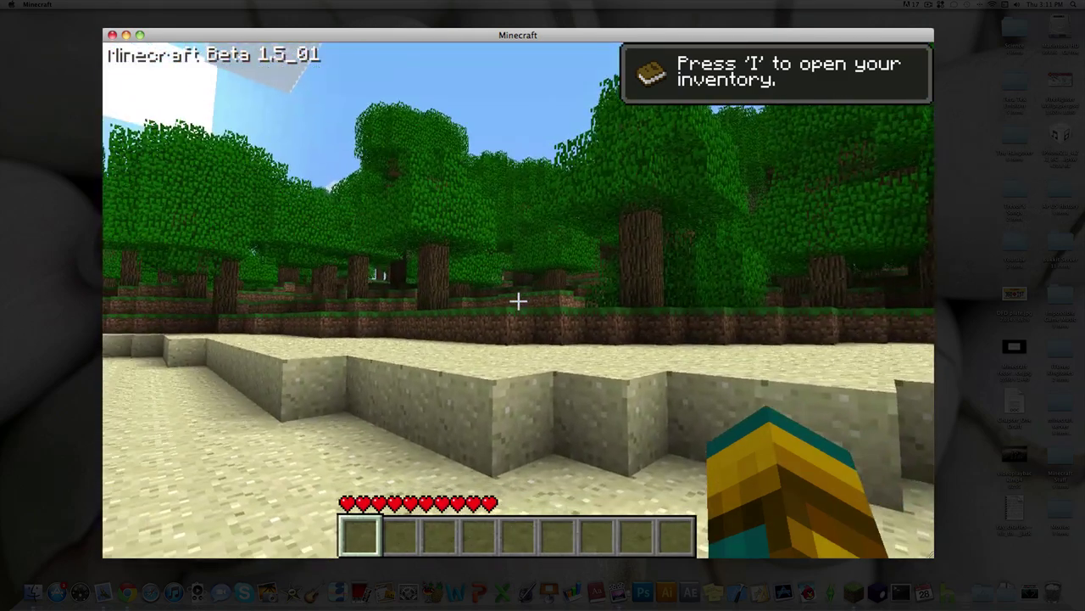
pyautogui.press('w')
pyautogui.press('space')
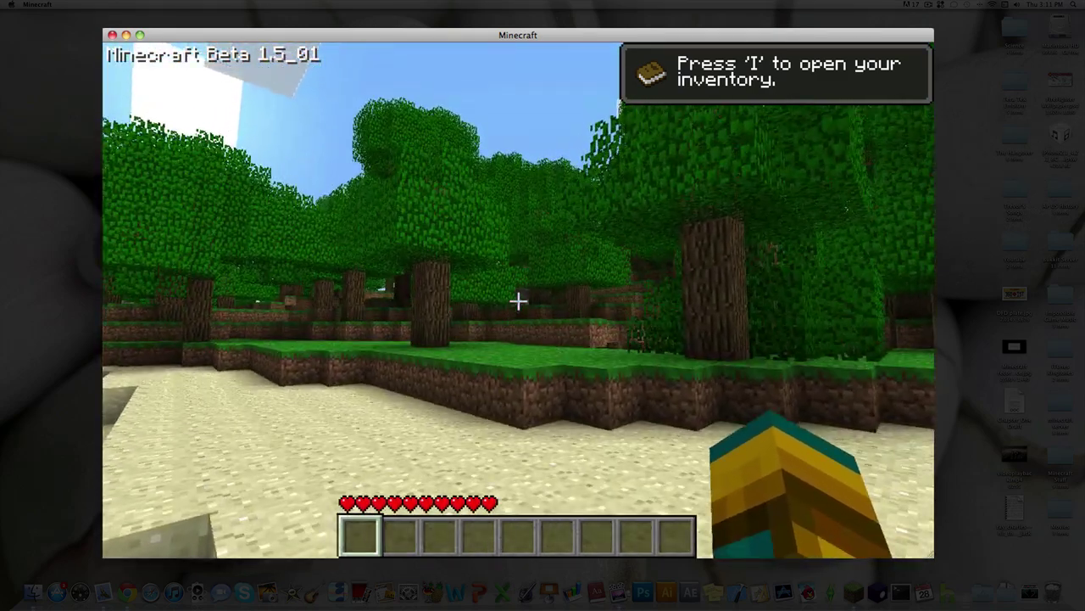
pyautogui.press('w')
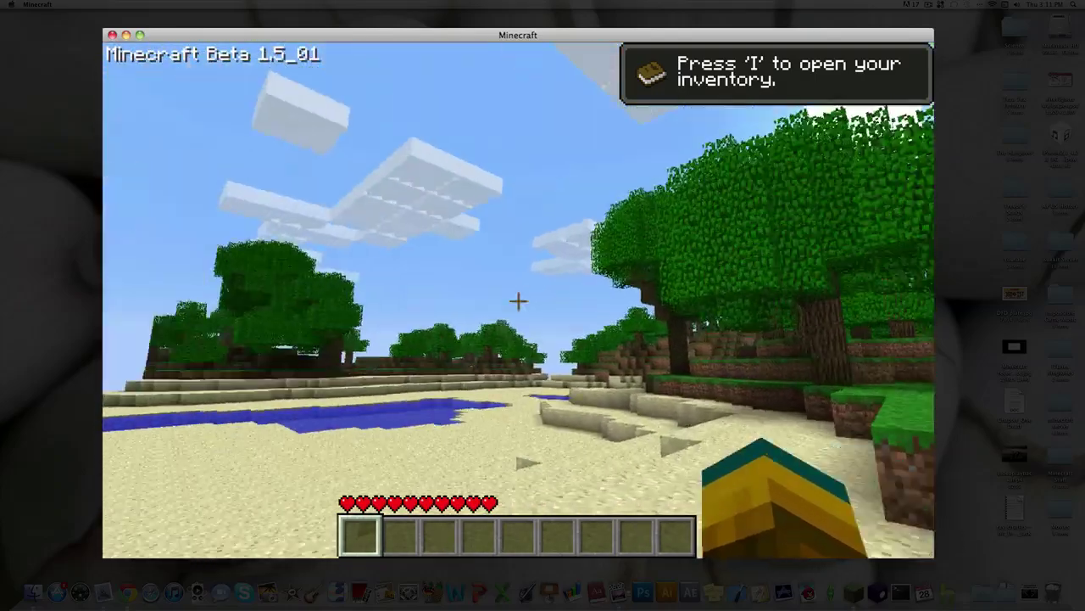
# Save the world and quit to the title screen, and close the regular Minecraft window after moving it aside.
pyautogui.press('Escape')
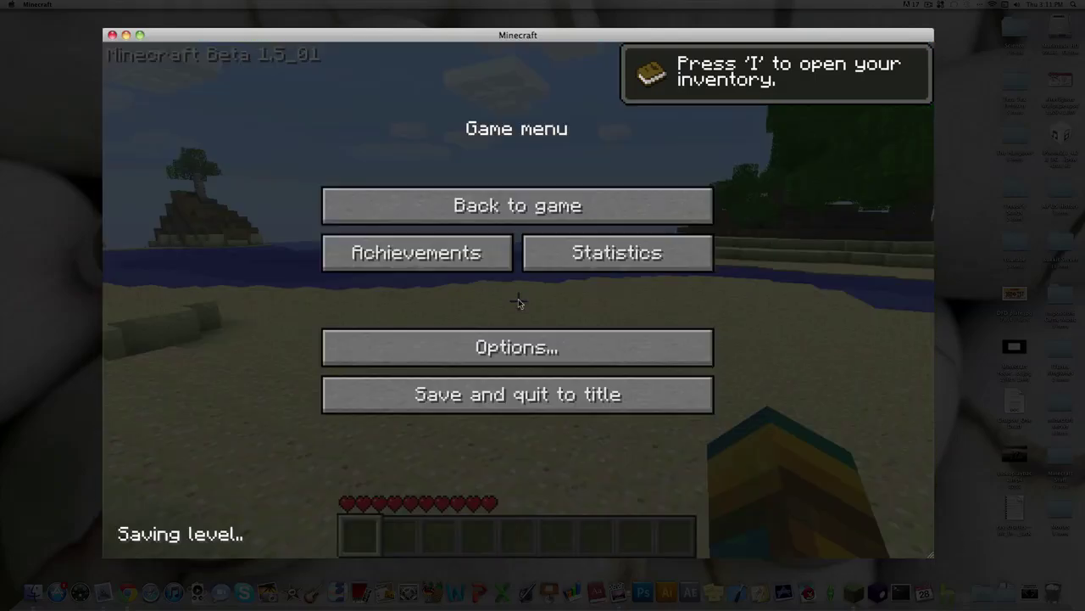
pyautogui.click(572, 396)
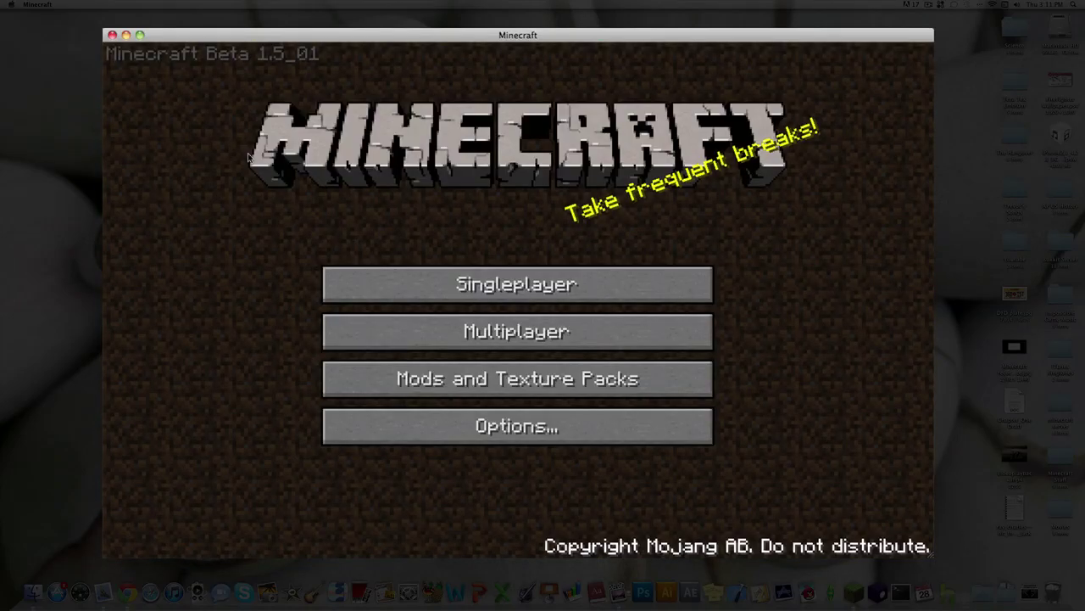
pyautogui.moveTo(277, 40); pyautogui.dragTo(273, 12)
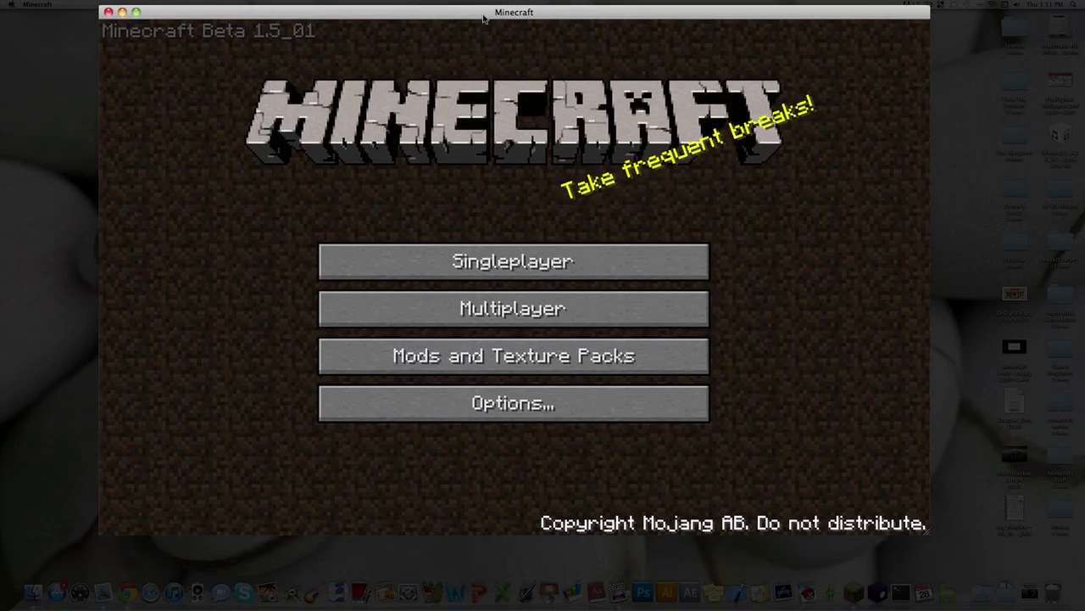
pyautogui.moveTo(516, 10); pyautogui.dragTo(446, 10)
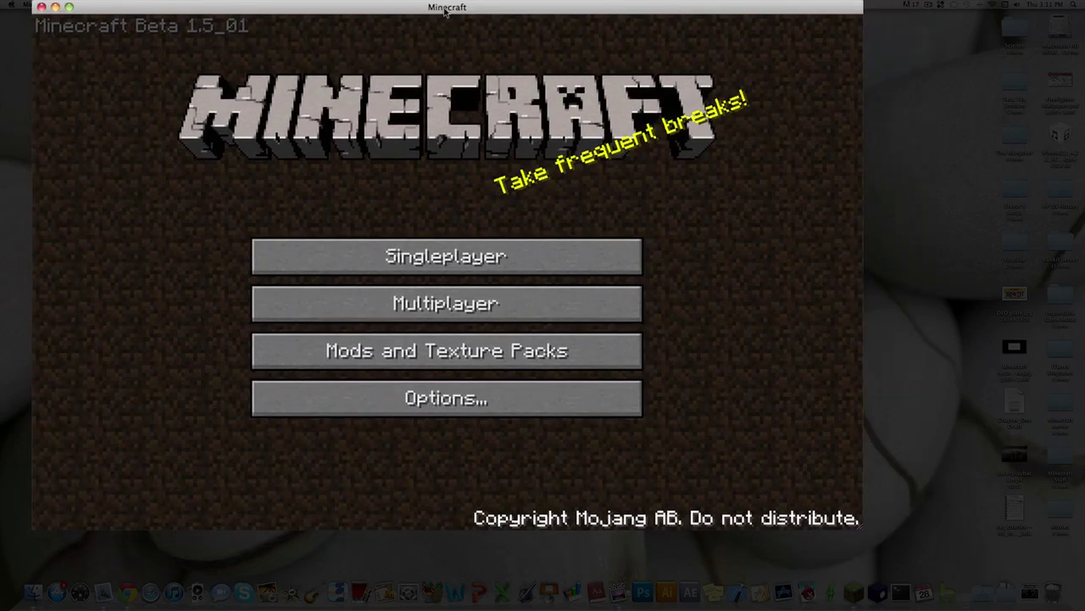
pyautogui.click(41, 7)
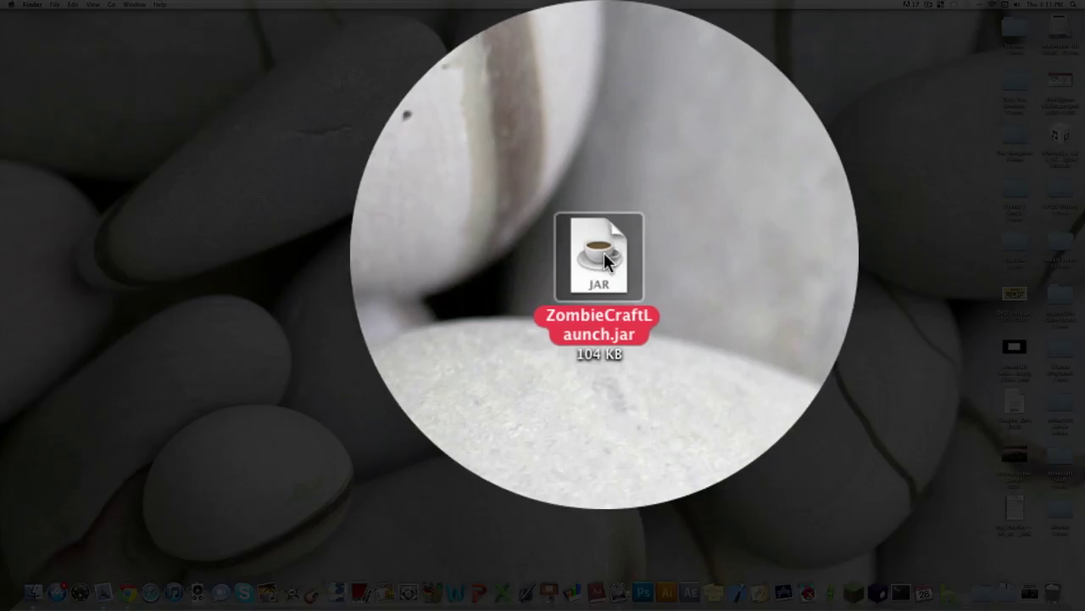
# Launch ZombieCraftLaunch.jar from the desktop with a login and reposition its game window on the desktop.
pyautogui.moveTo(604, 134); pyautogui.dragTo(589, 209)
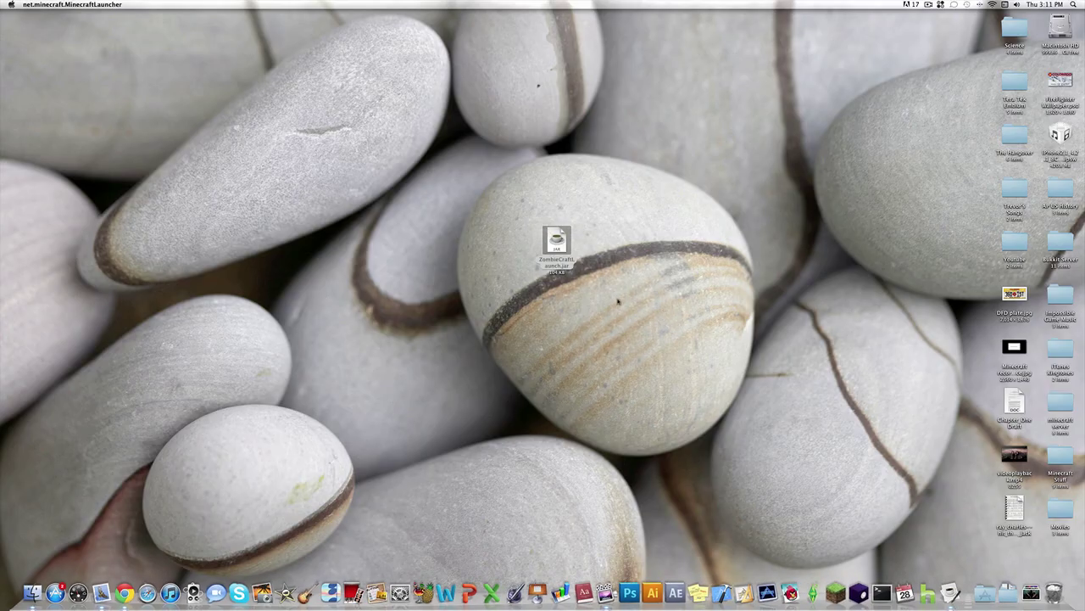
pyautogui.click(694, 377)
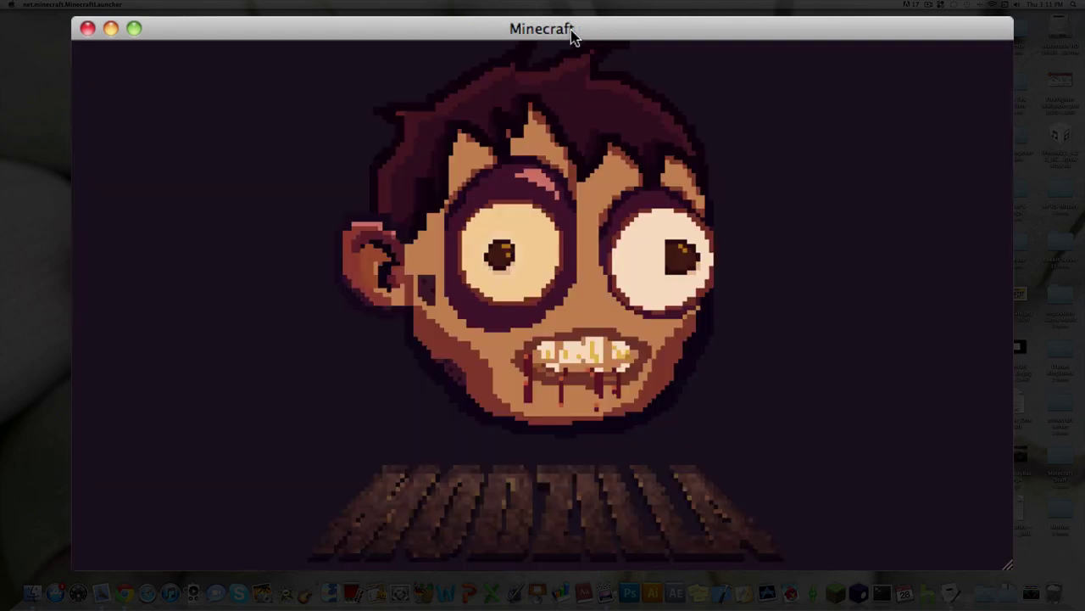
pyautogui.moveTo(571, 29); pyautogui.dragTo(499, 13)
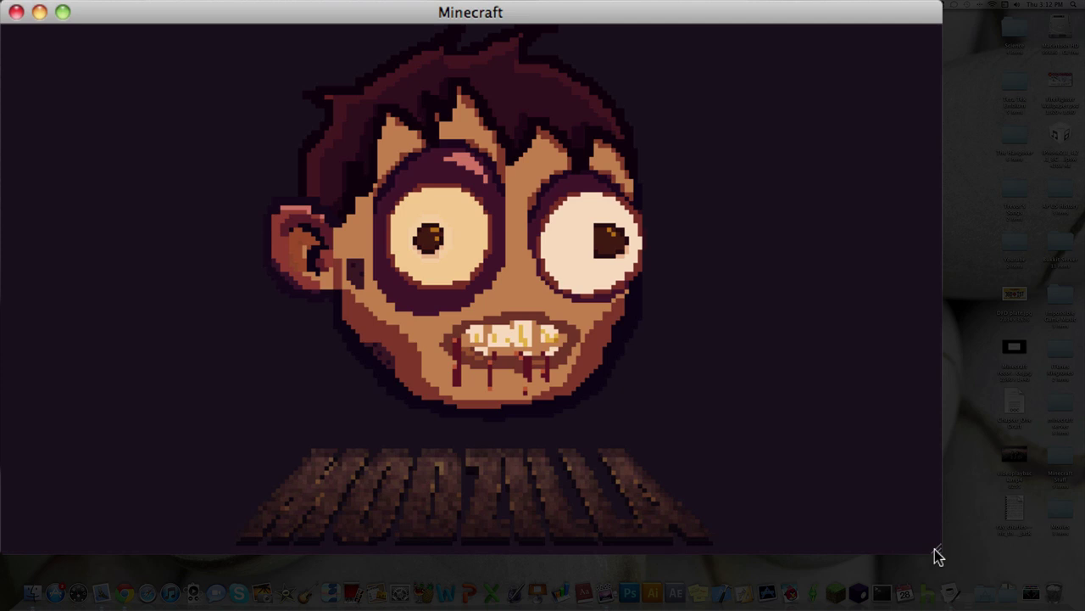
pyautogui.moveTo(508, 19); pyautogui.dragTo(559, 13)
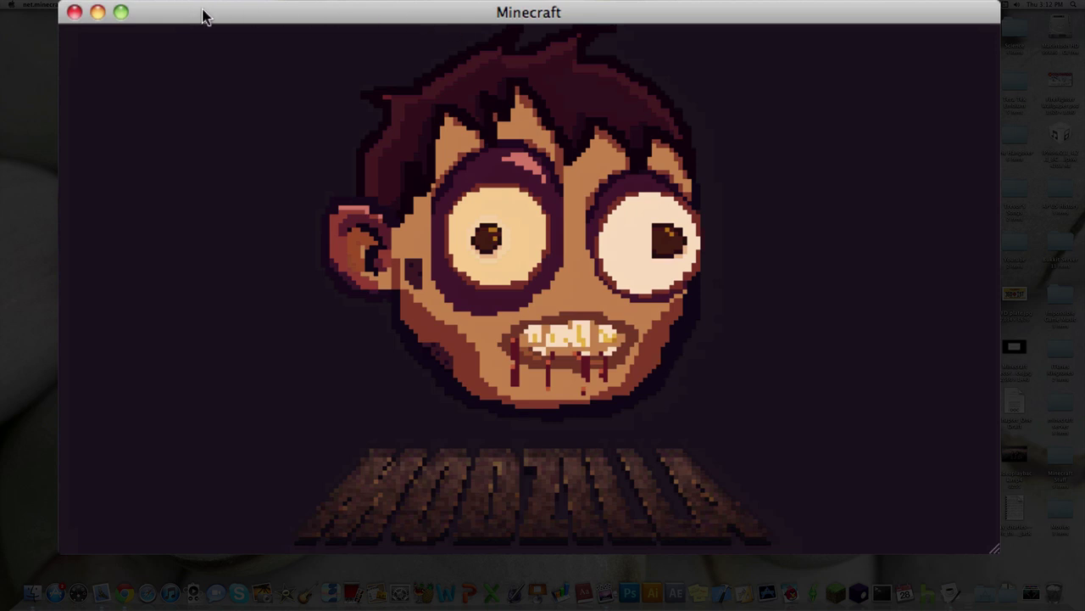
pyautogui.moveTo(537, 10)
pyautogui.mouseDown()
pyautogui.moveTo(549, 13)
pyautogui.moveTo(541, 10)
pyautogui.mouseUp()
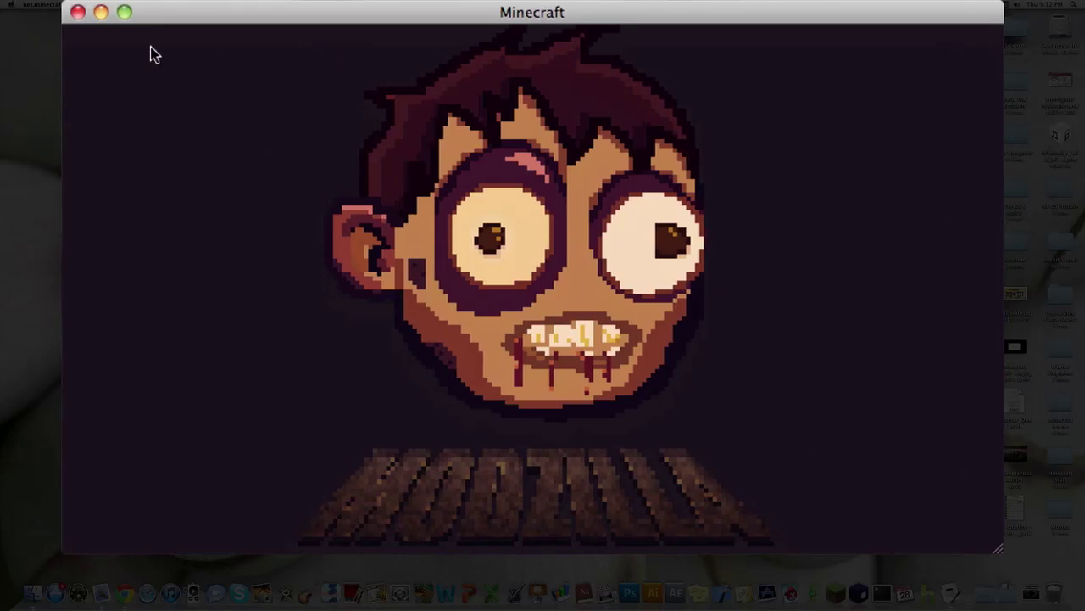